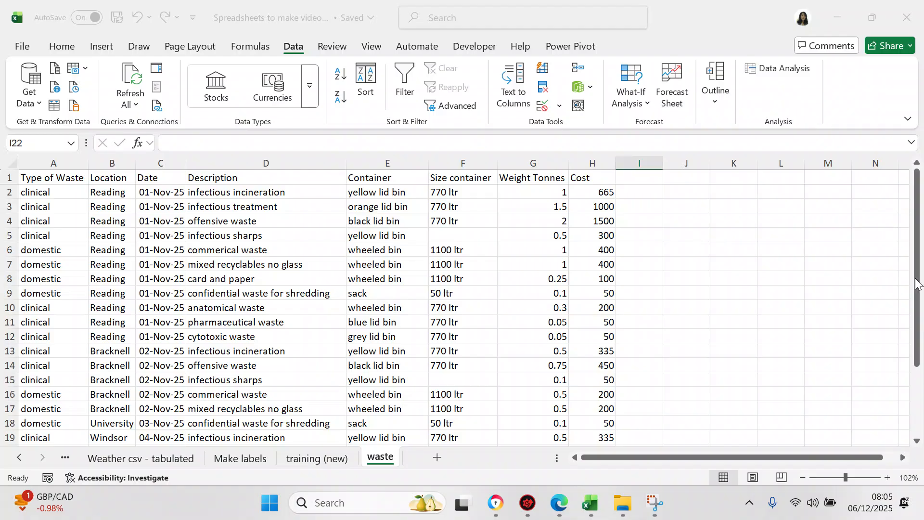
left_click(915, 308)
mouse_move(915, 319)
left_mouse_down()
mouse_move(909, 439)
mouse_move(904, 296)
mouse_move(912, 436)
mouse_move(904, 308)
left_mouse_up()
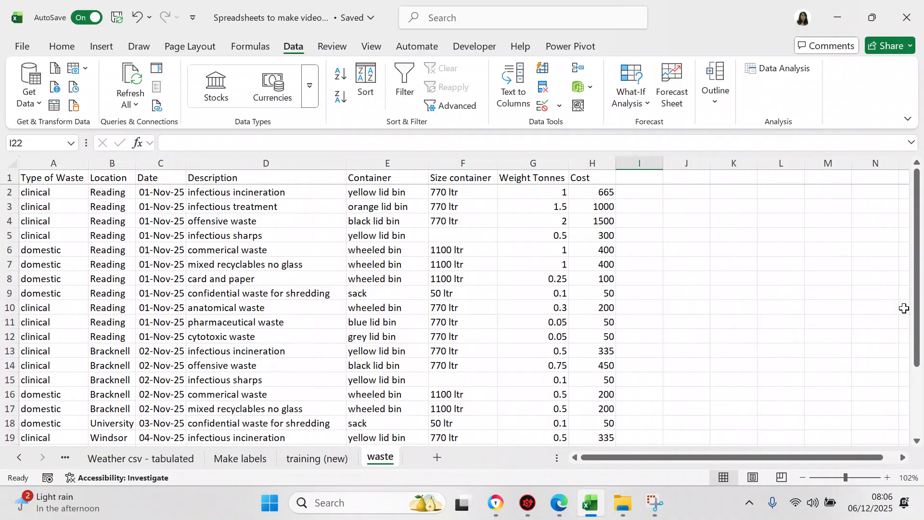
left_click_drag(918, 315, 917, 289)
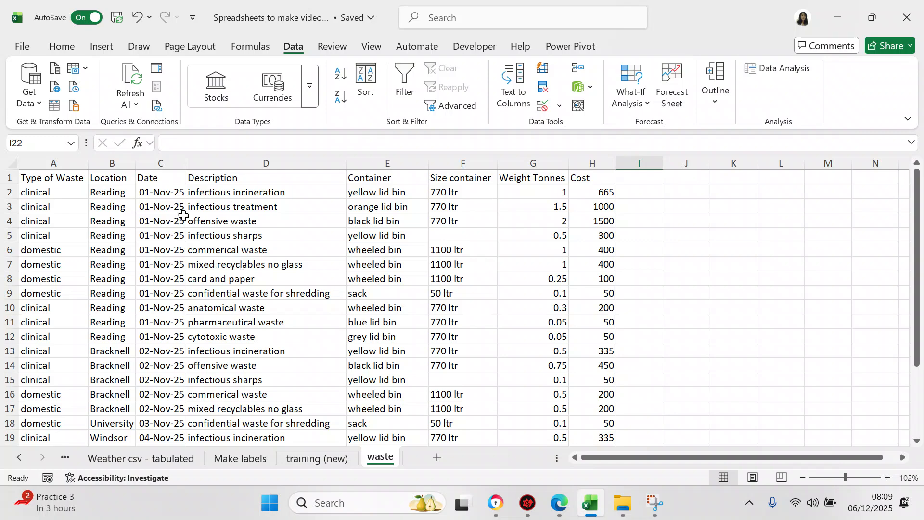
Create a PivotTable from the waste data A1:H24 on a new worksheet, with Type of Waste and Location as row fields
left_click(98, 52)
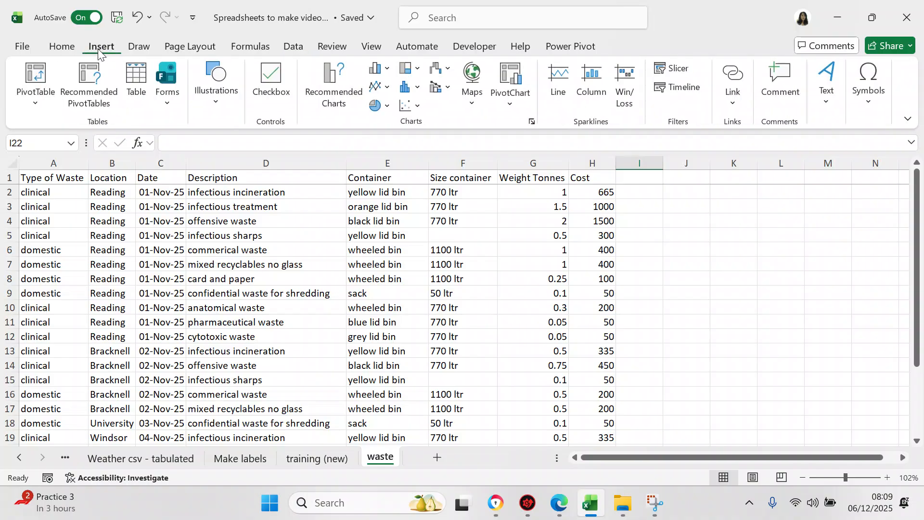
left_click(41, 80)
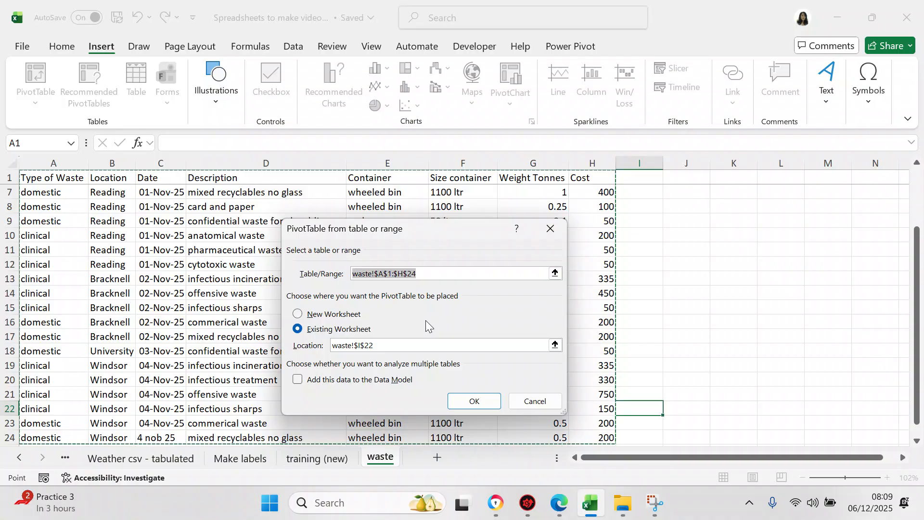
left_click(298, 314)
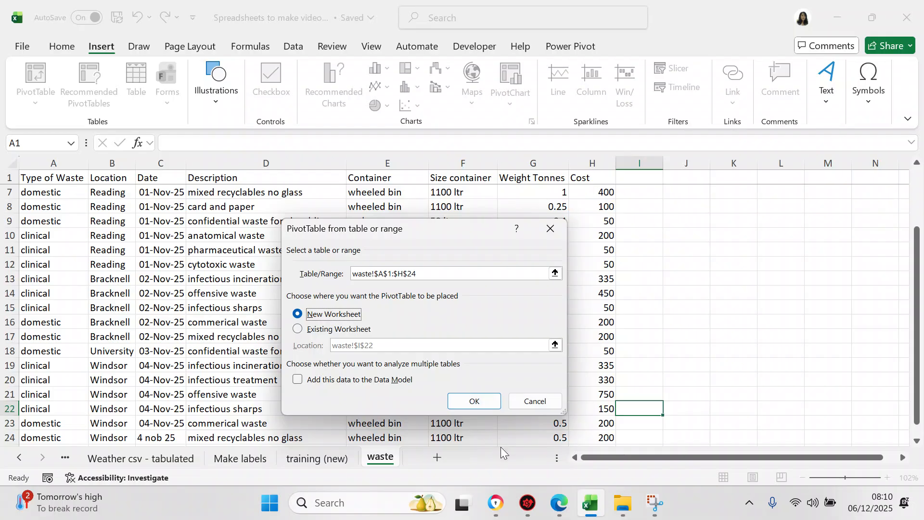
left_click(482, 402)
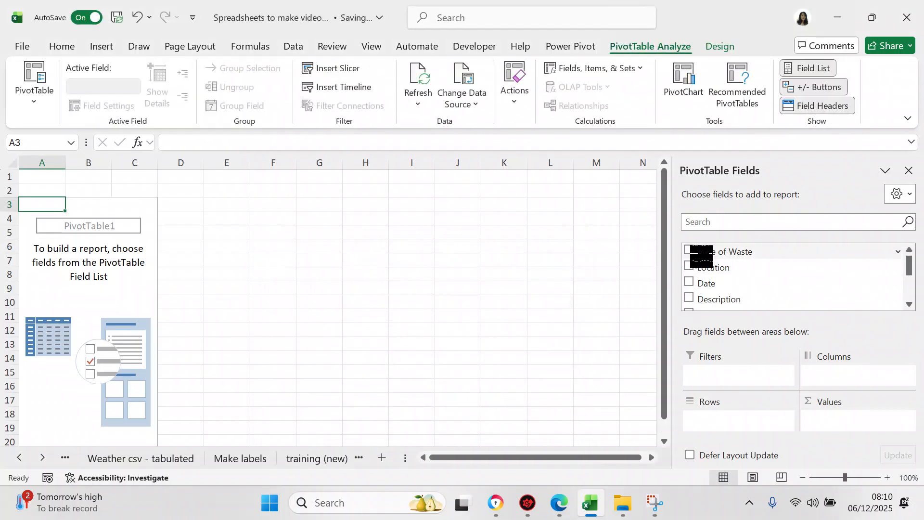
left_click(689, 250)
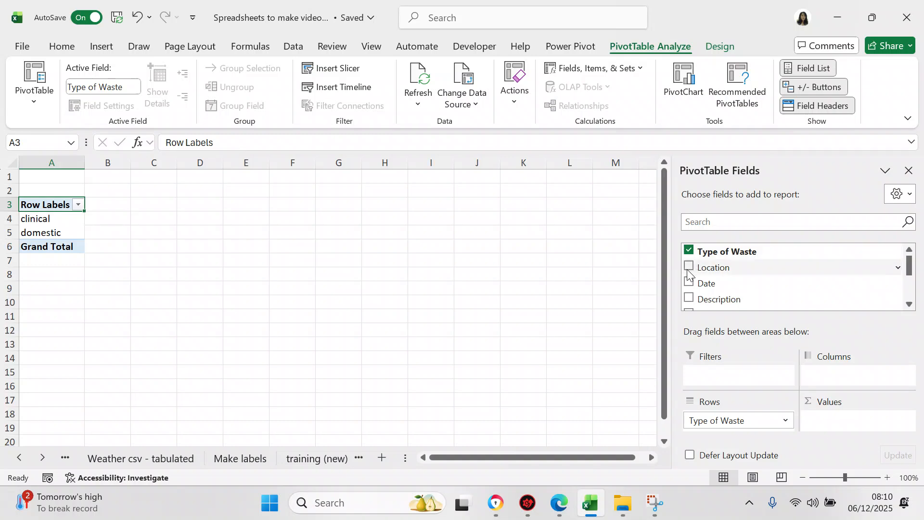
left_click(686, 269)
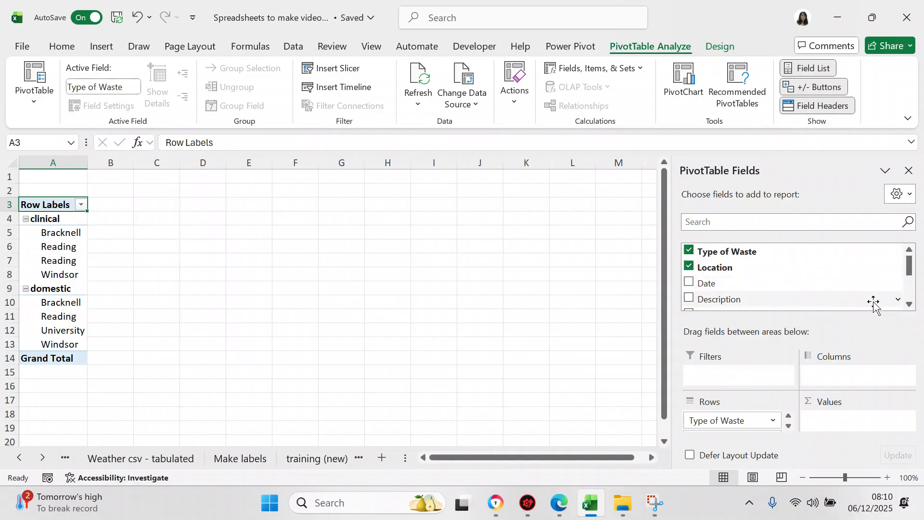
Add the Description and Container fields to the PivotTable rows
left_click(909, 305)
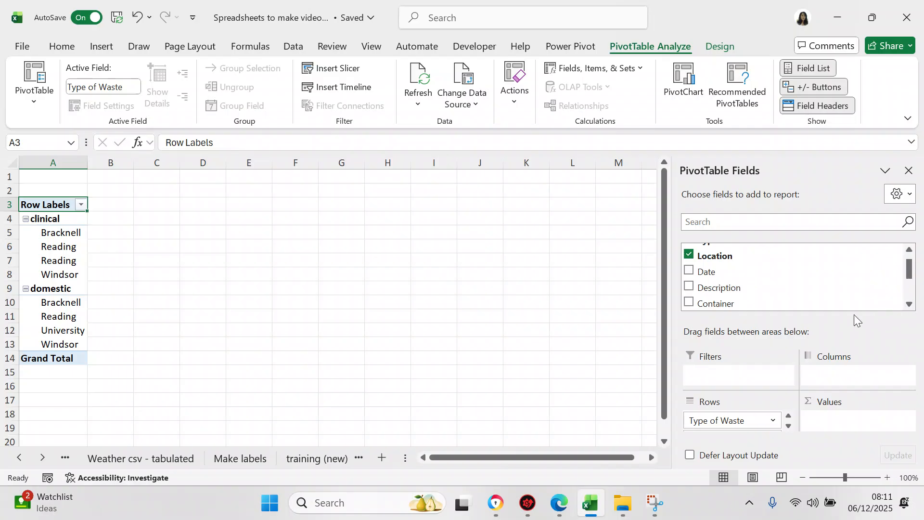
left_click(689, 287)
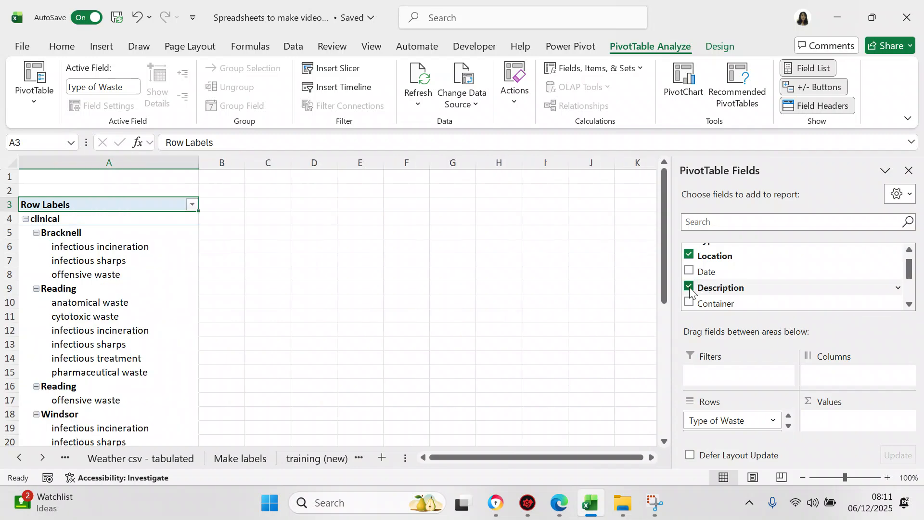
left_click(909, 304)
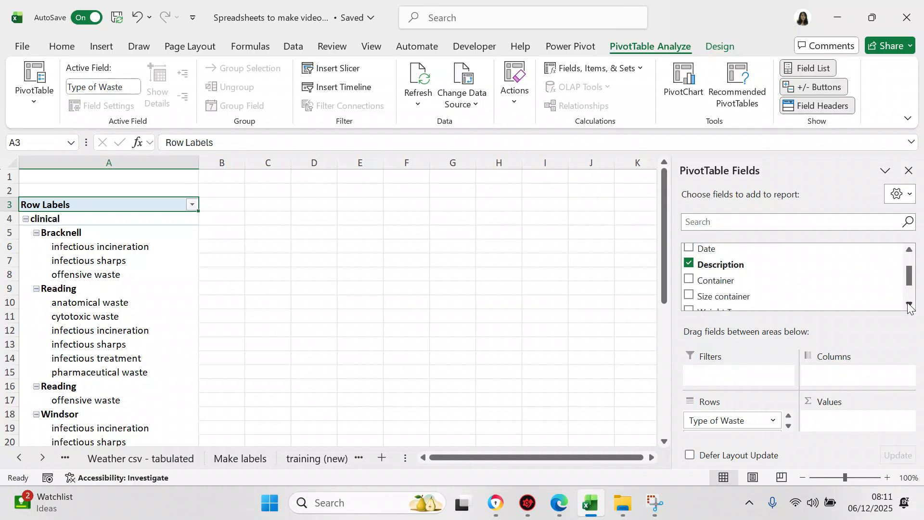
left_click(689, 280)
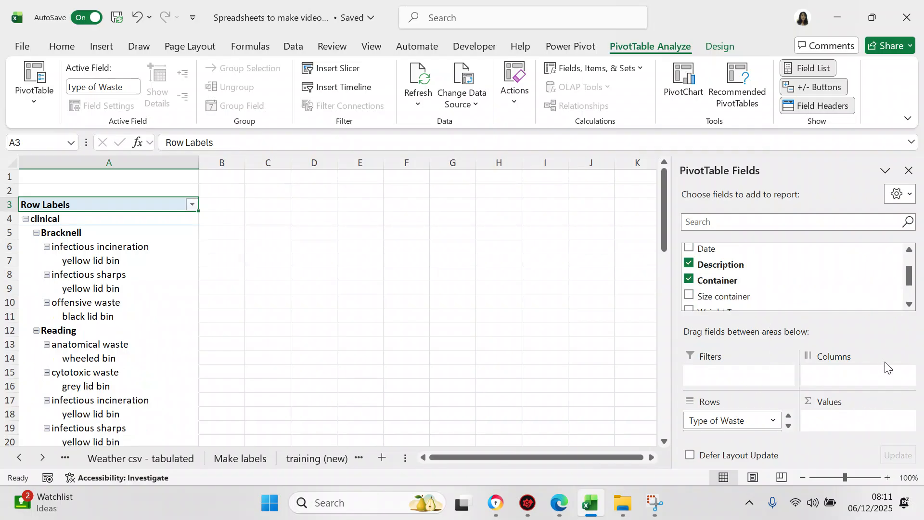
Move the Container field from the PivotTable rows to the columns and back into the rows under Type of Waste
left_click(787, 426)
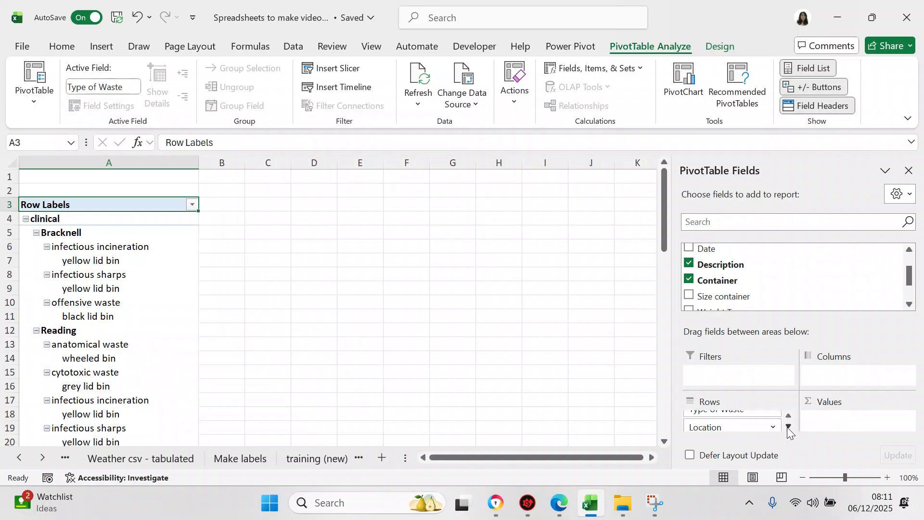
left_click(787, 426)
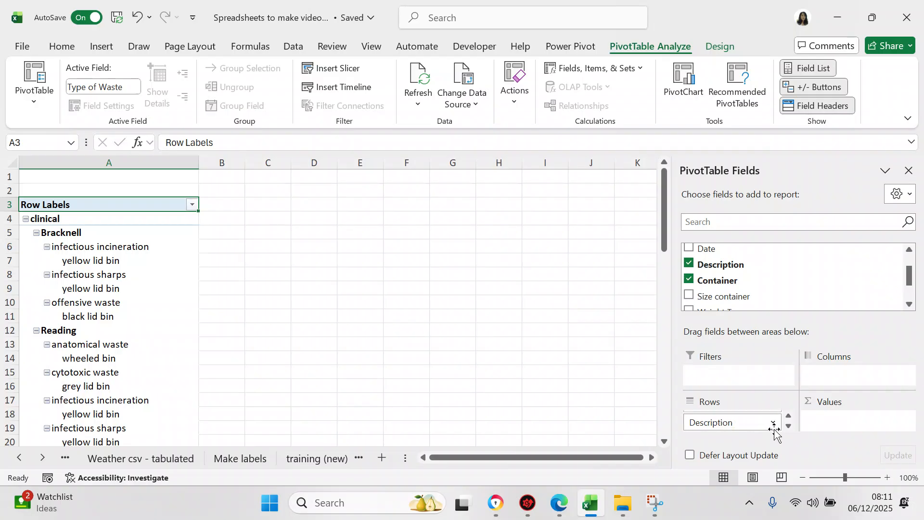
left_click(787, 427)
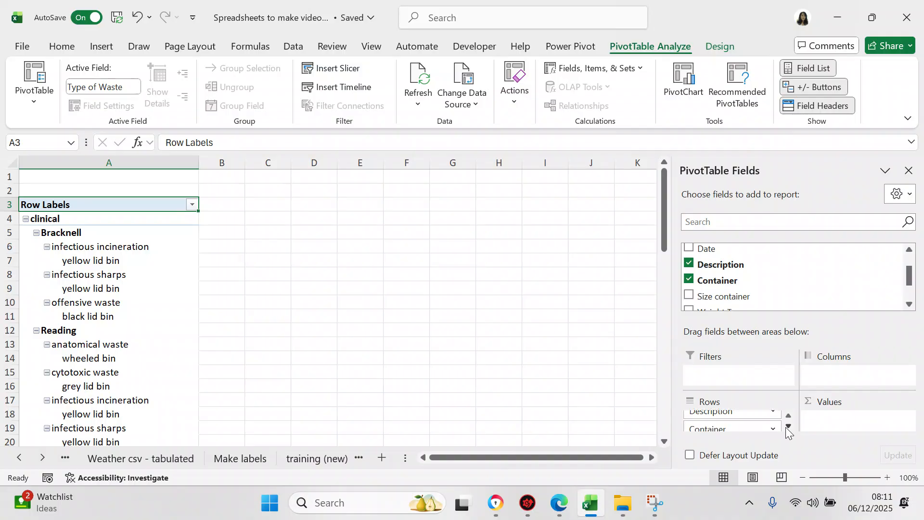
left_click(744, 427)
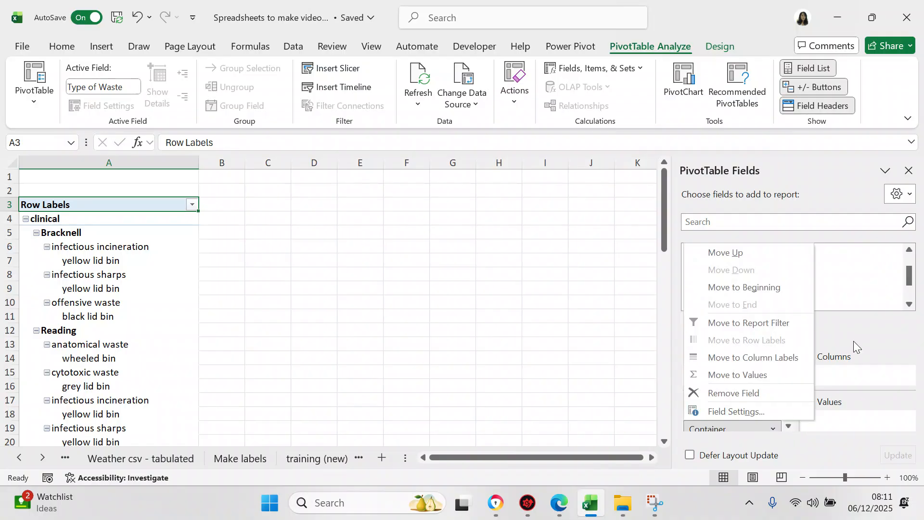
left_click(872, 334)
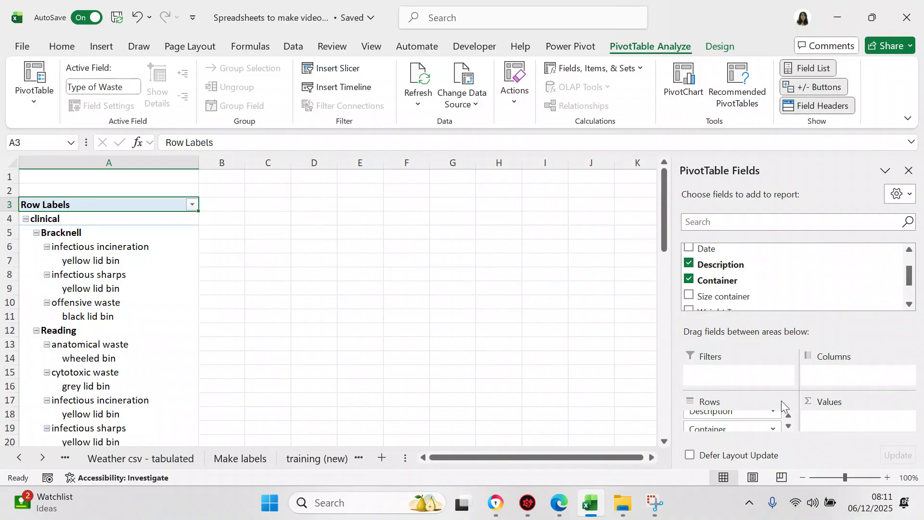
left_click(788, 416)
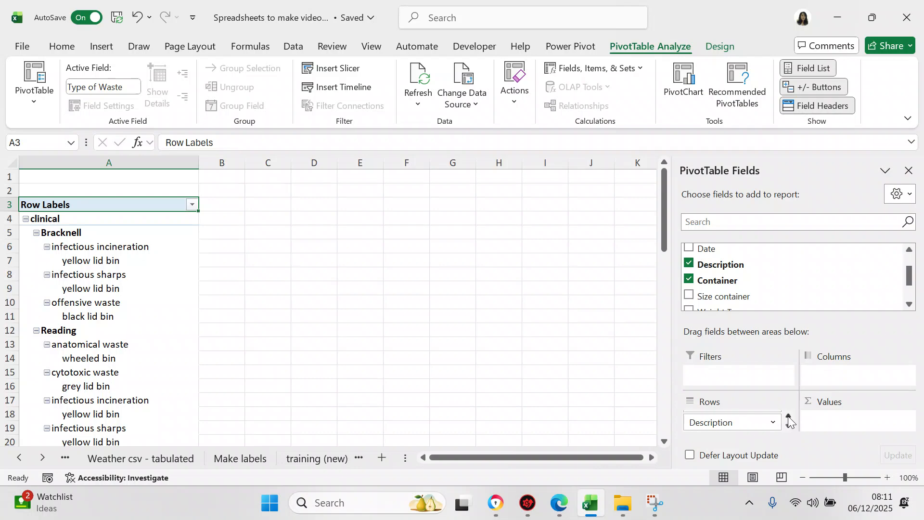
left_click(741, 423)
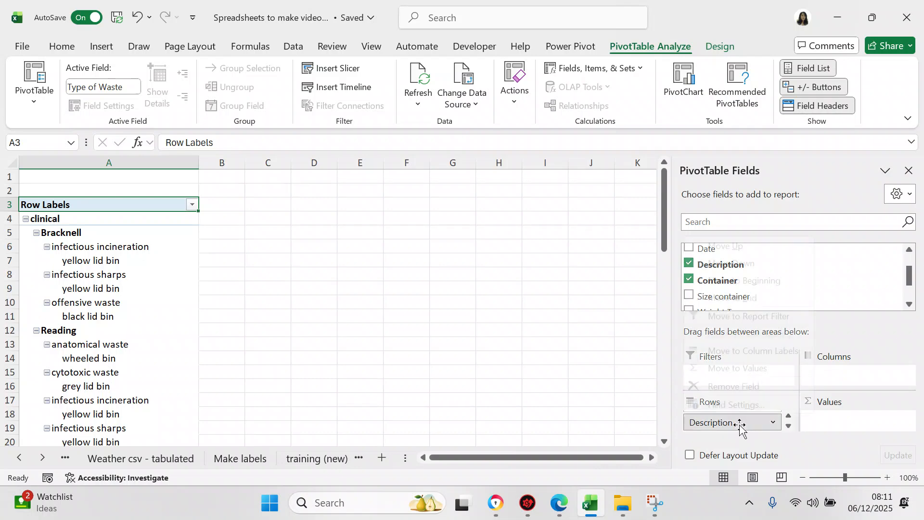
left_click(789, 427)
left_click(788, 428)
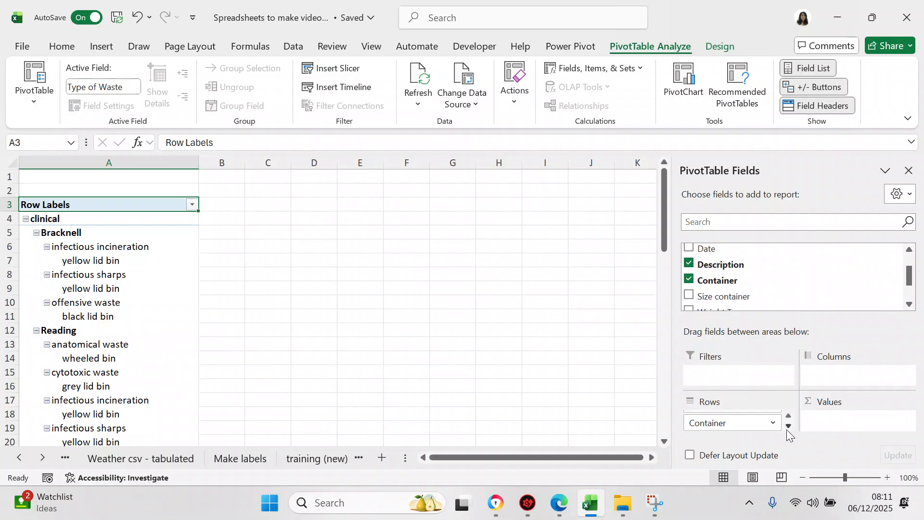
left_click(754, 424)
left_click(756, 425)
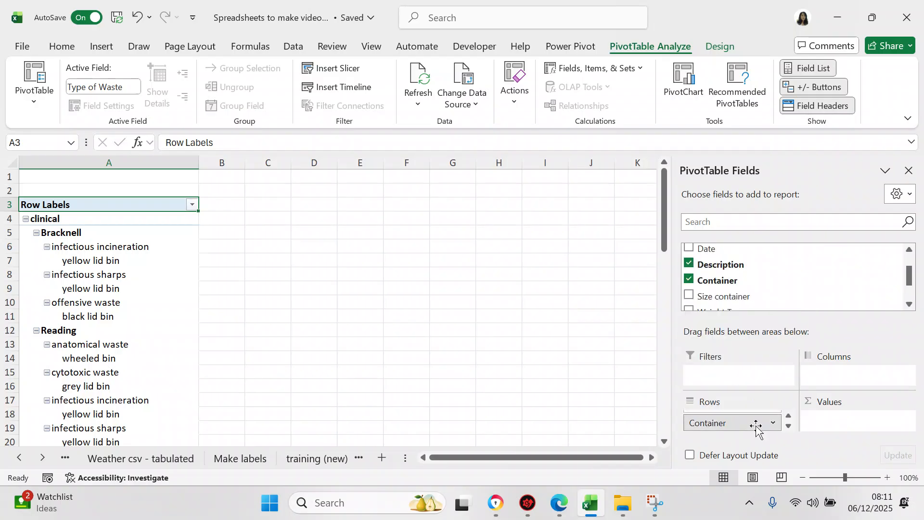
left_click_drag(755, 426, 856, 375)
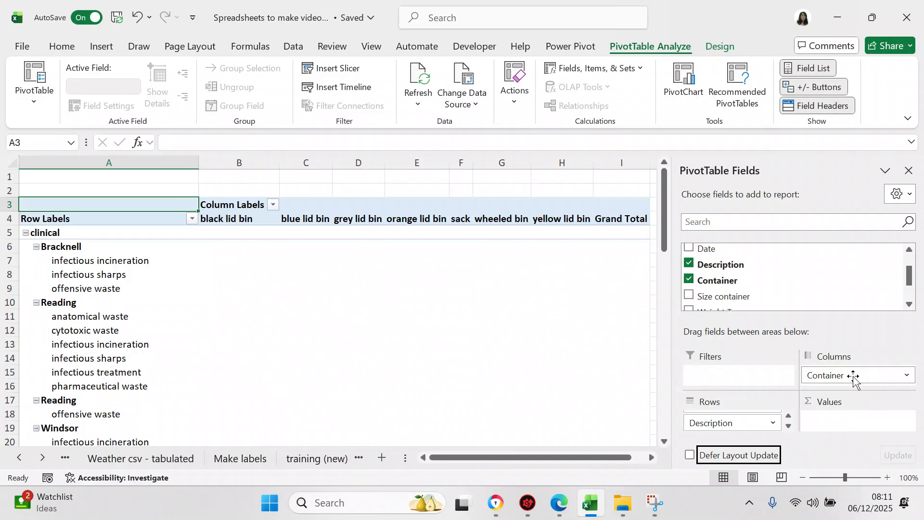
left_click_drag(854, 381, 763, 433)
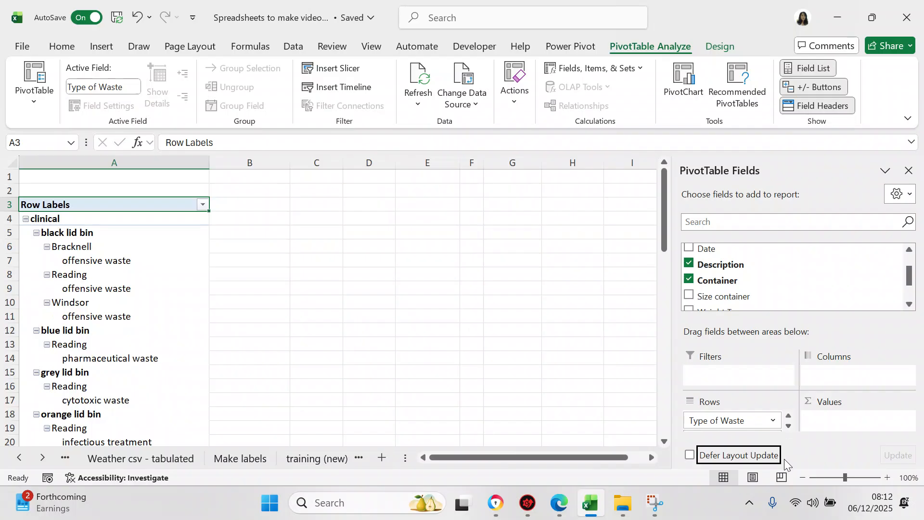
Move the Description field from the PivotTable rows to the columns and back into the rows under Type of Waste
left_click(787, 426)
left_click(788, 426)
left_click(788, 426)
left_click_drag(756, 424, 850, 378)
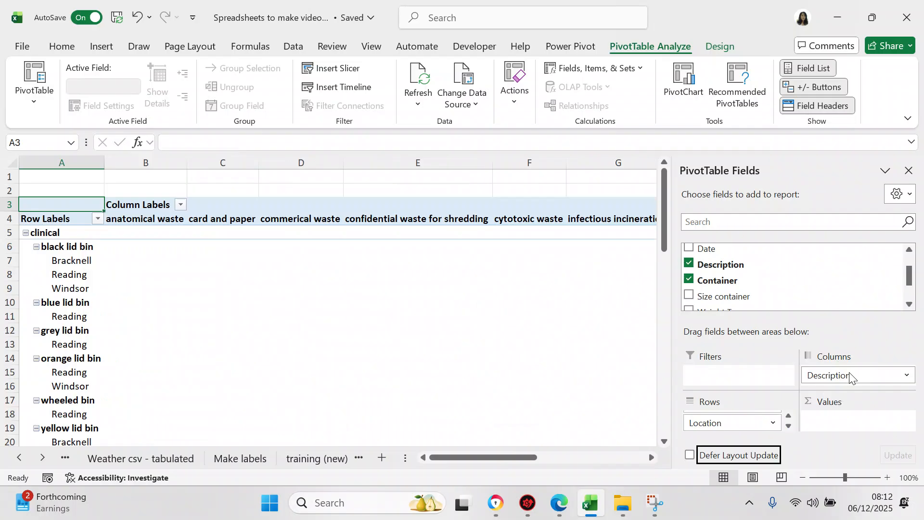
left_click_drag(850, 378, 743, 427)
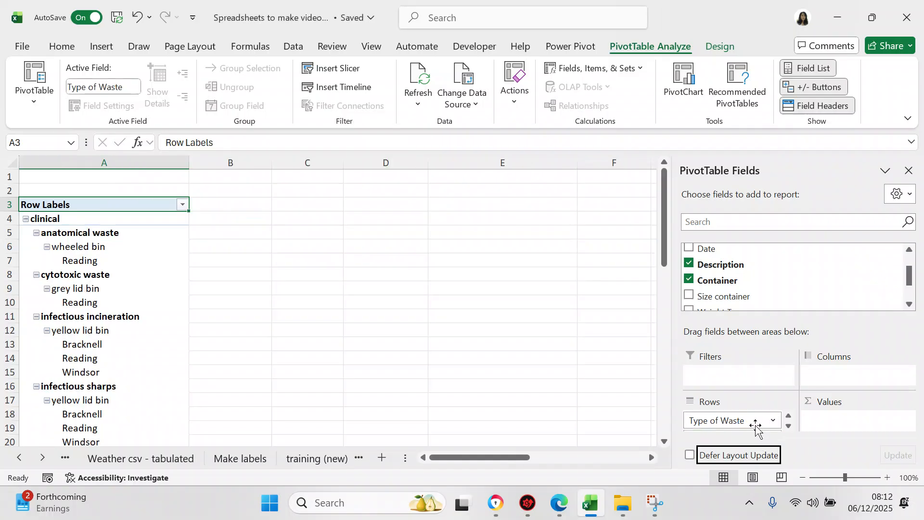
Remove the Description and Container fields from the PivotTable
left_click(787, 425)
left_click(788, 425)
left_click(787, 425)
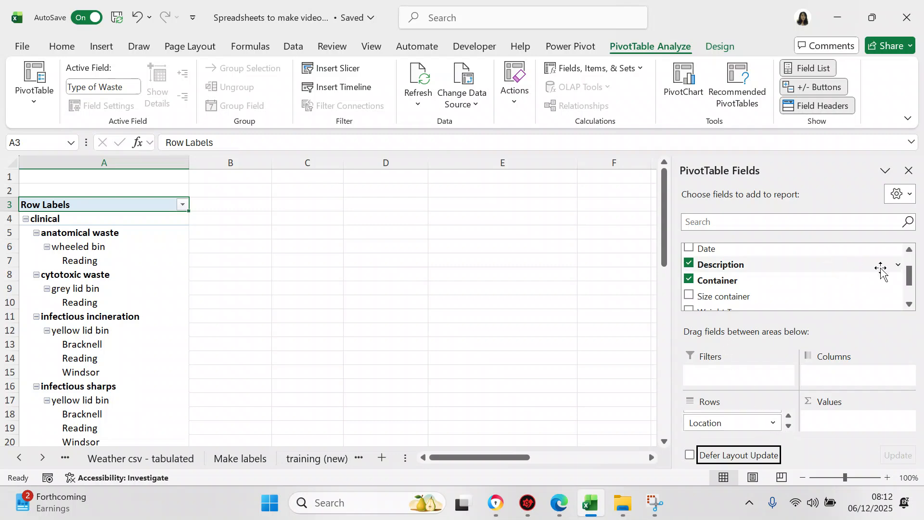
left_click(908, 304)
left_click(909, 304)
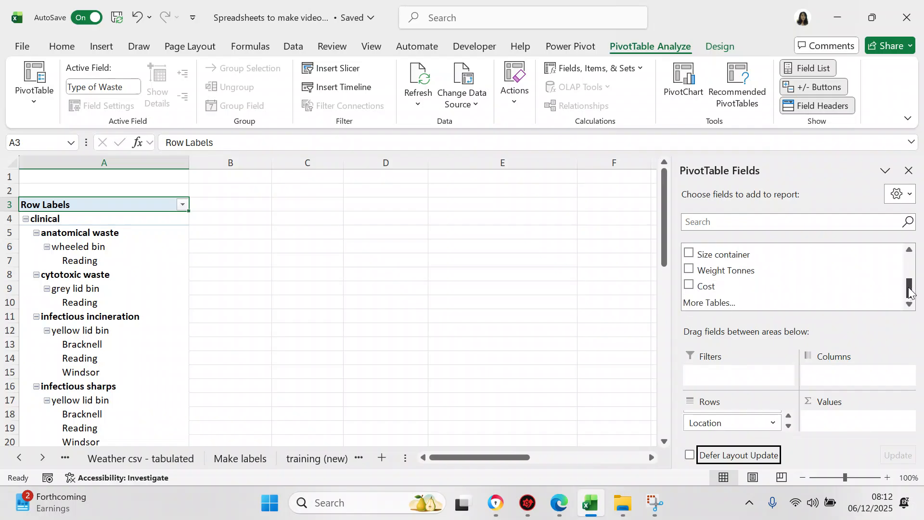
left_click_drag(909, 289, 909, 269)
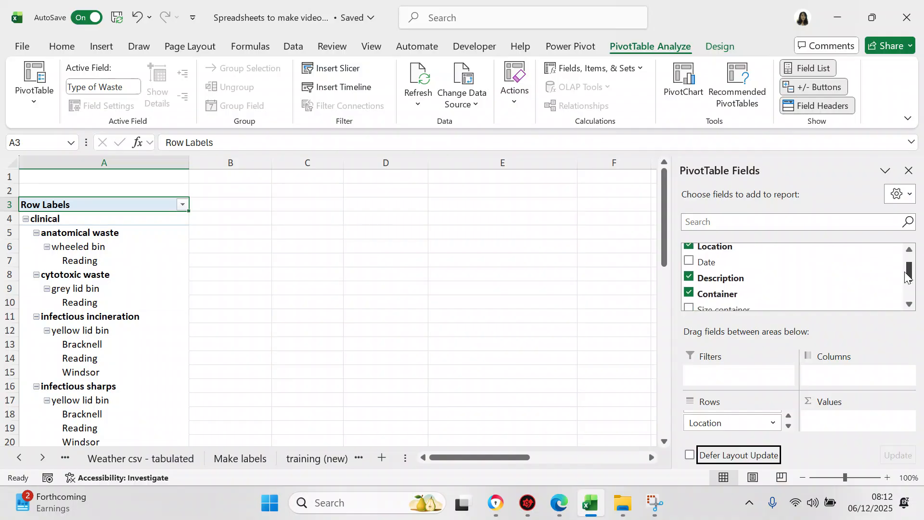
left_click(689, 276)
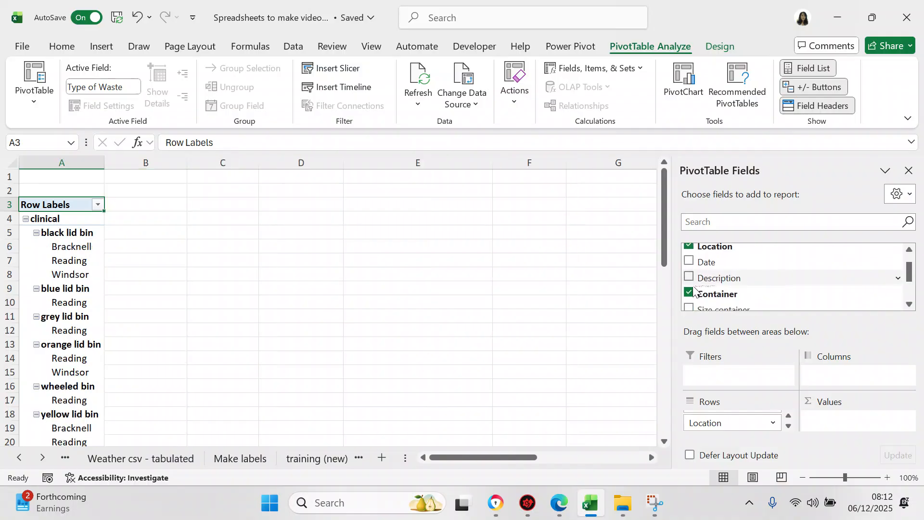
left_click(689, 292)
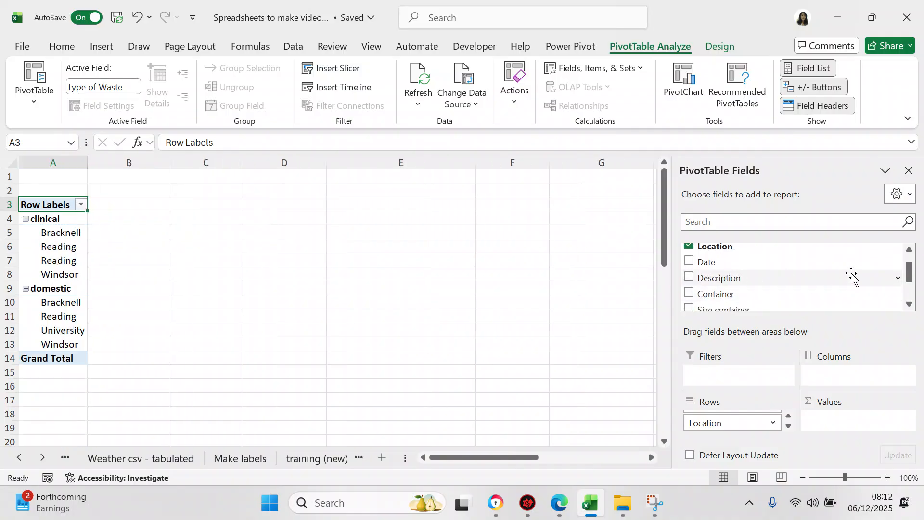
Add Description, Container and Size container as row fields below Location, in that order
left_click(908, 249)
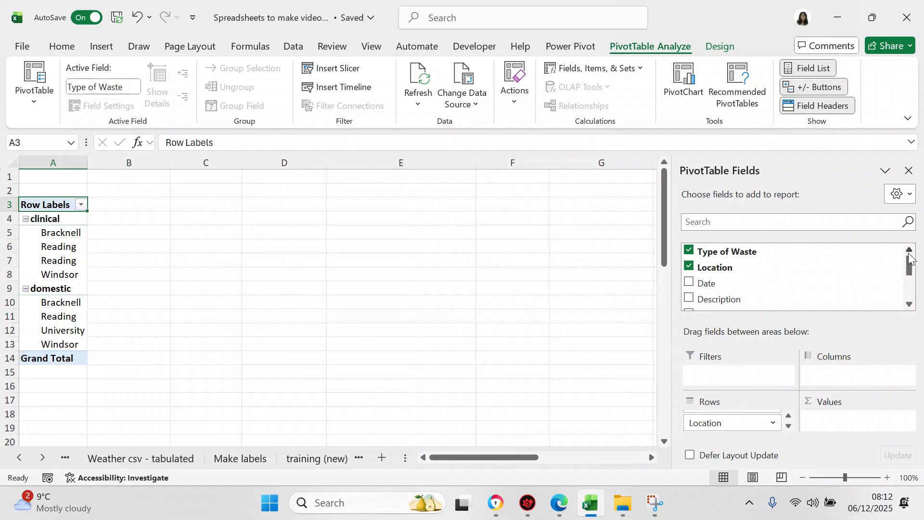
left_click(909, 304)
left_click(909, 304)
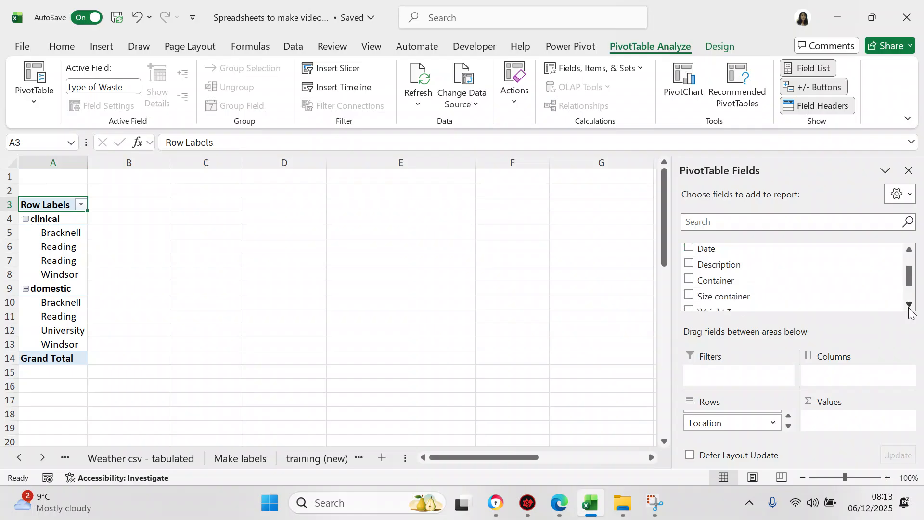
left_click(689, 264)
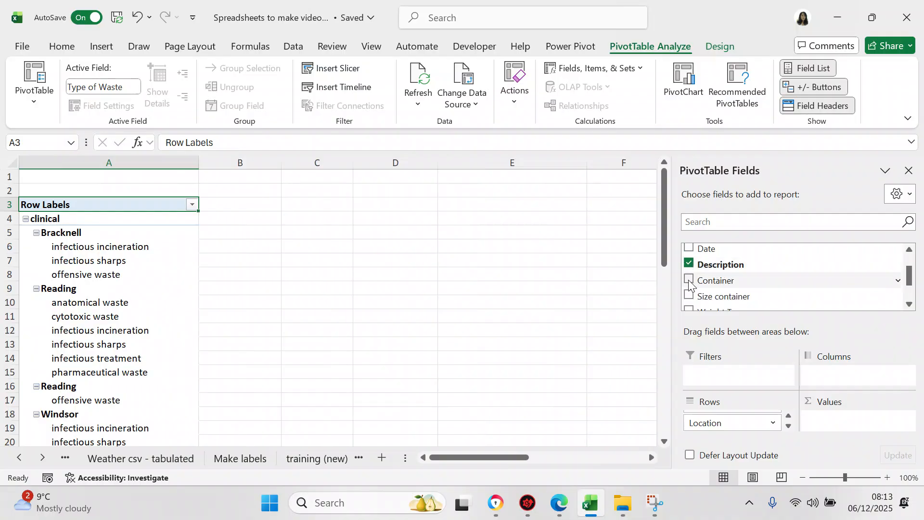
left_click(688, 279)
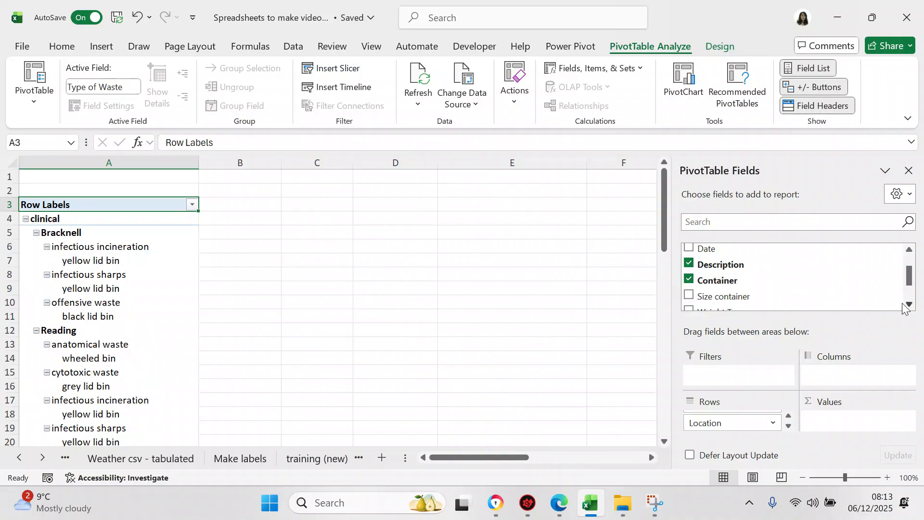
left_click(689, 296)
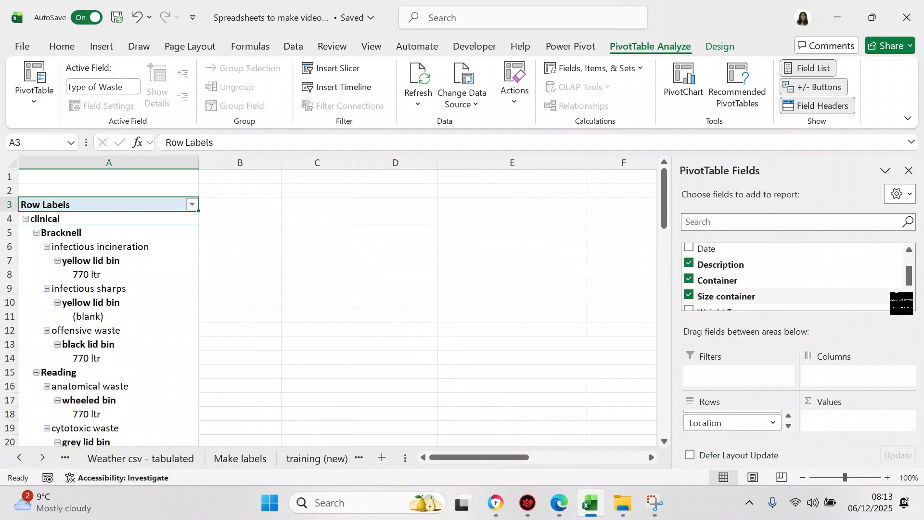
Add Weight Tonnes and Cost to the PivotTable as summed value fields
left_click(910, 306)
left_click(910, 306)
left_click(910, 306)
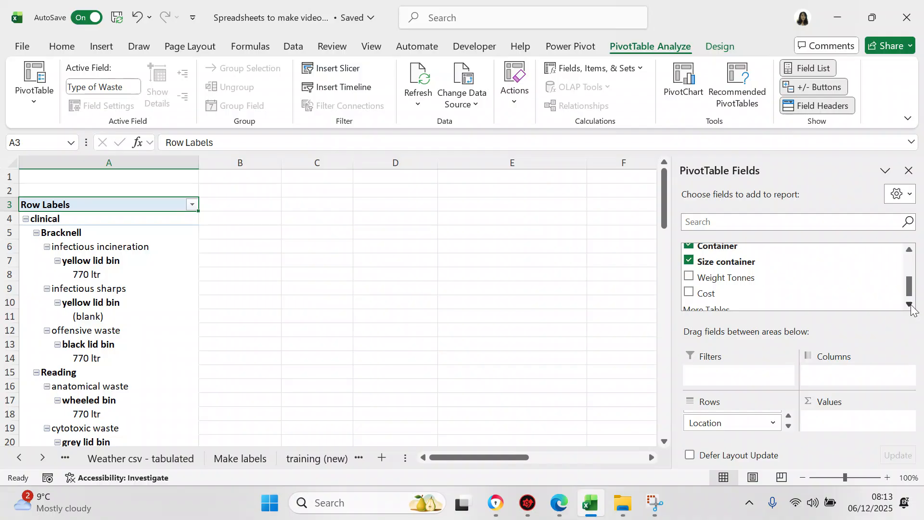
left_click(689, 277)
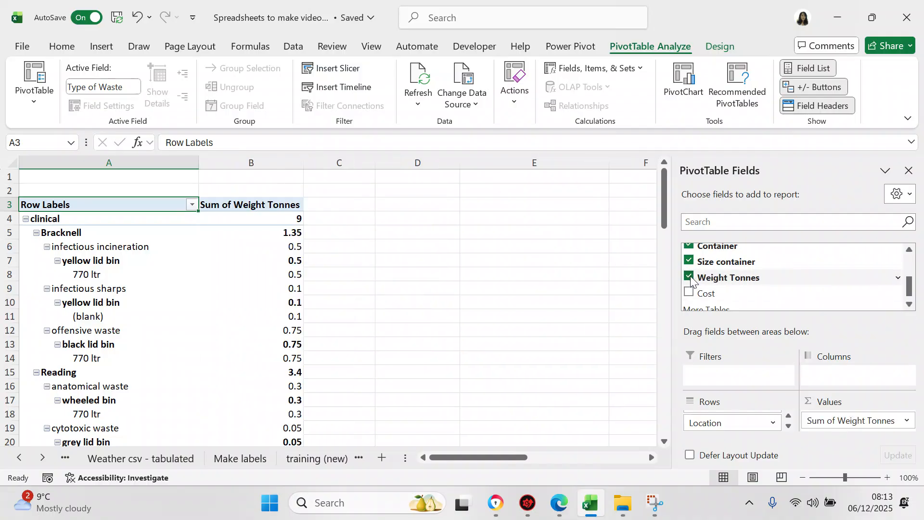
left_click(689, 293)
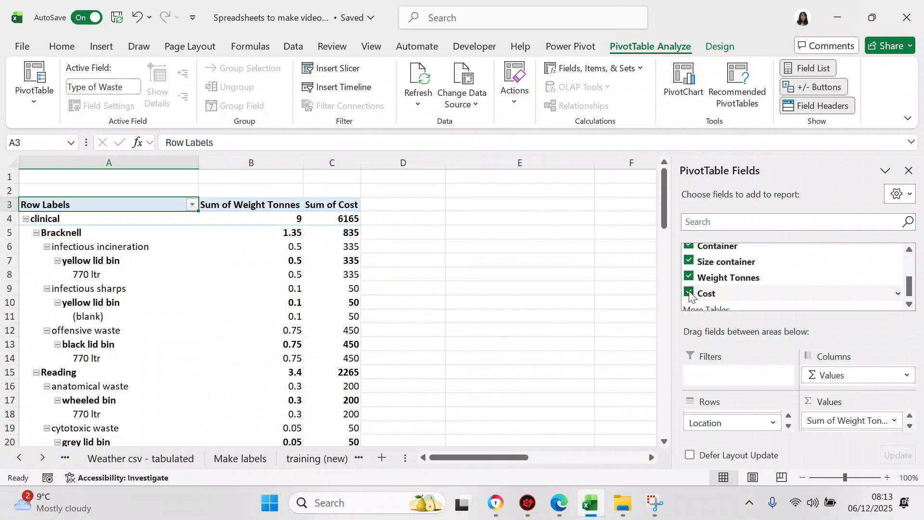
left_click(909, 304)
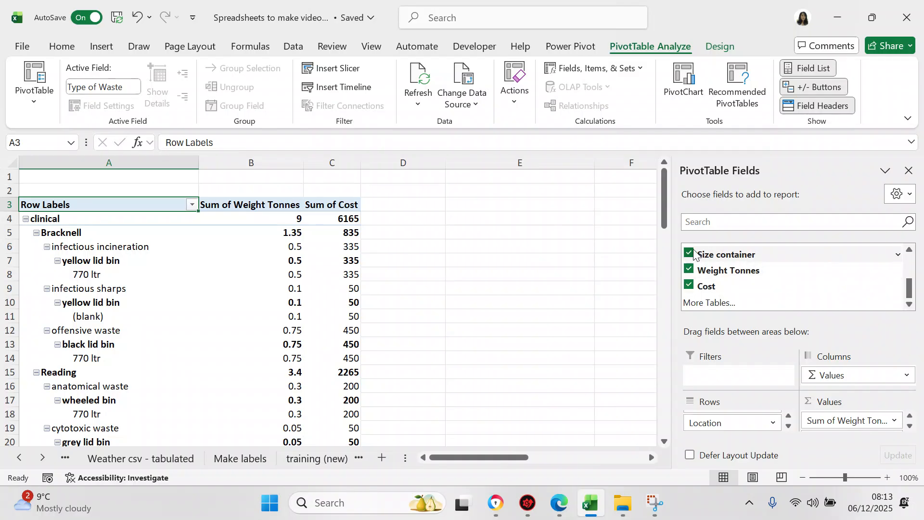
Examine the weight and cost sums for each waste type, location, description and container down to the grand total
left_click_drag(663, 215, 590, 450)
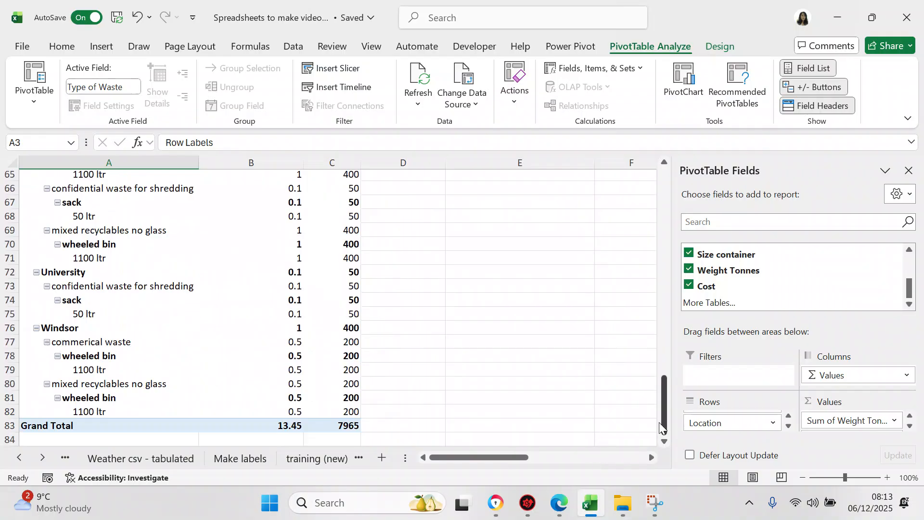
left_click_drag(663, 425, 668, 217)
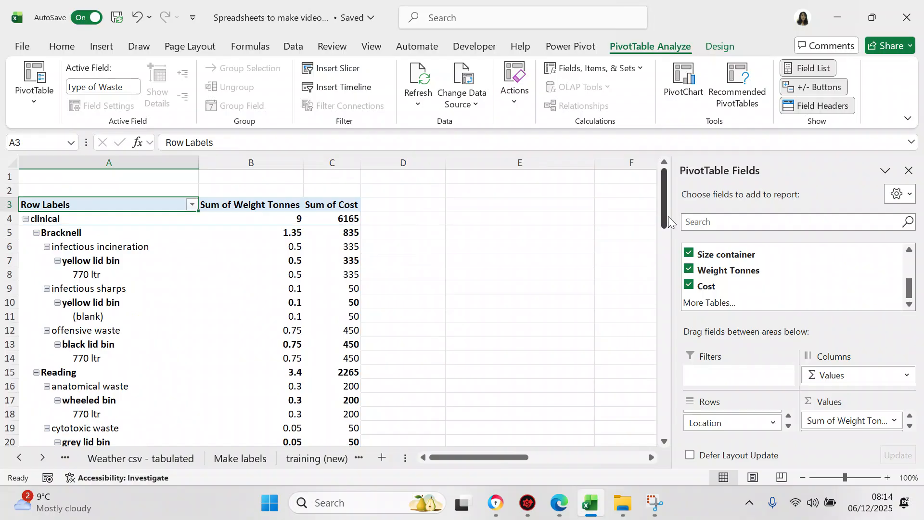
left_click_drag(667, 209, 659, 226)
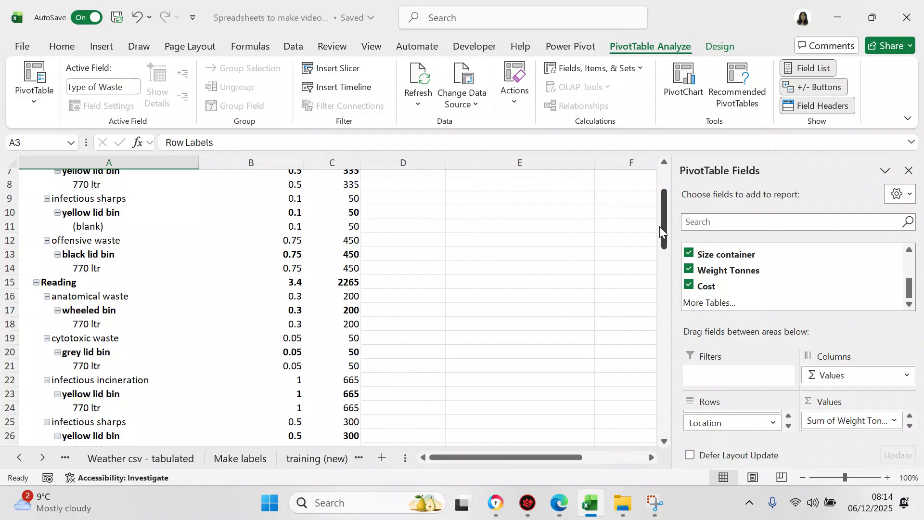
left_click_drag(662, 230, 661, 242)
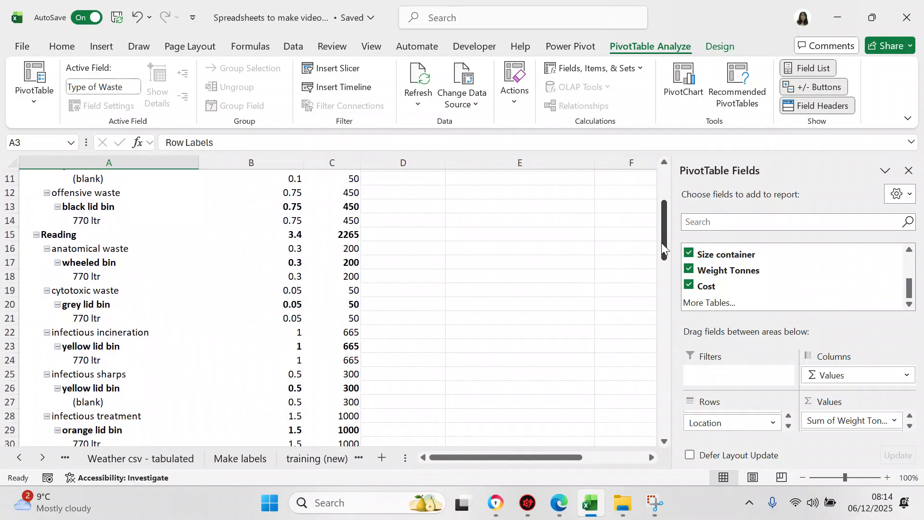
left_click_drag(662, 244, 662, 253)
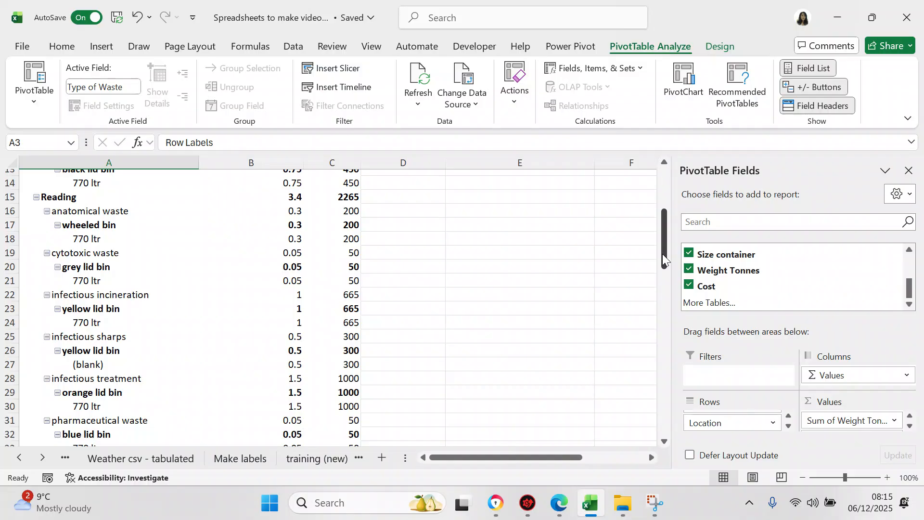
left_click_drag(662, 253, 661, 272)
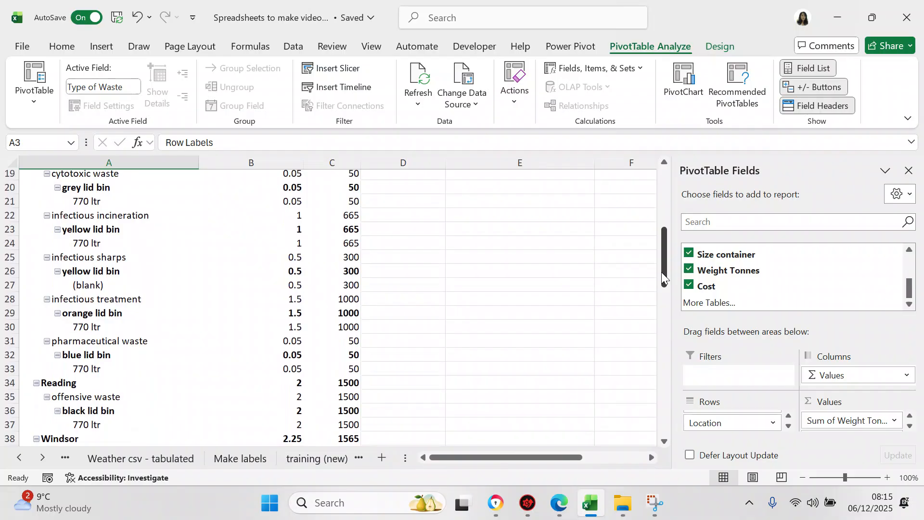
left_click_drag(664, 271, 665, 285)
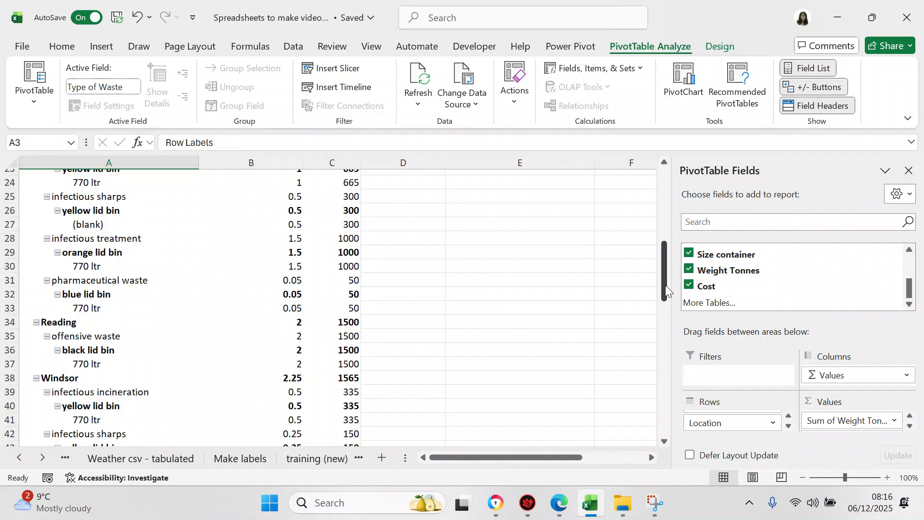
left_click_drag(664, 284, 666, 295)
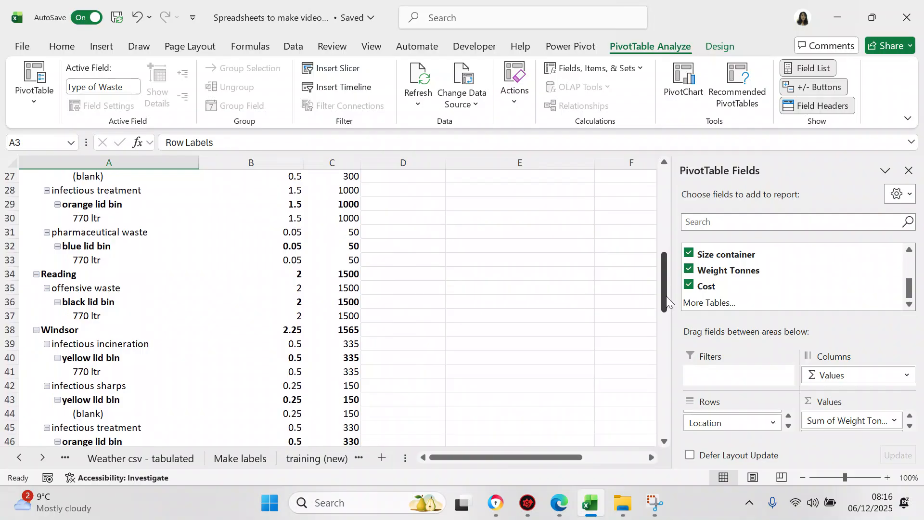
left_click_drag(666, 295, 665, 304)
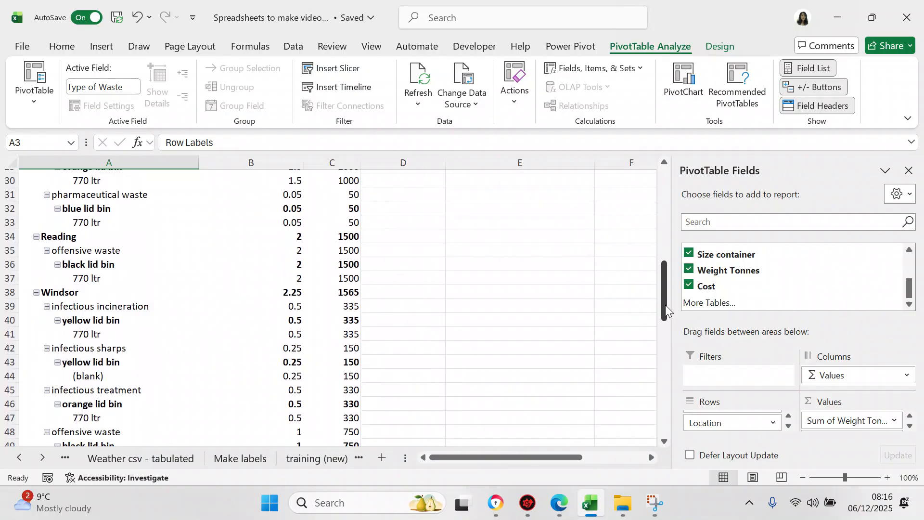
left_click_drag(665, 304, 665, 315)
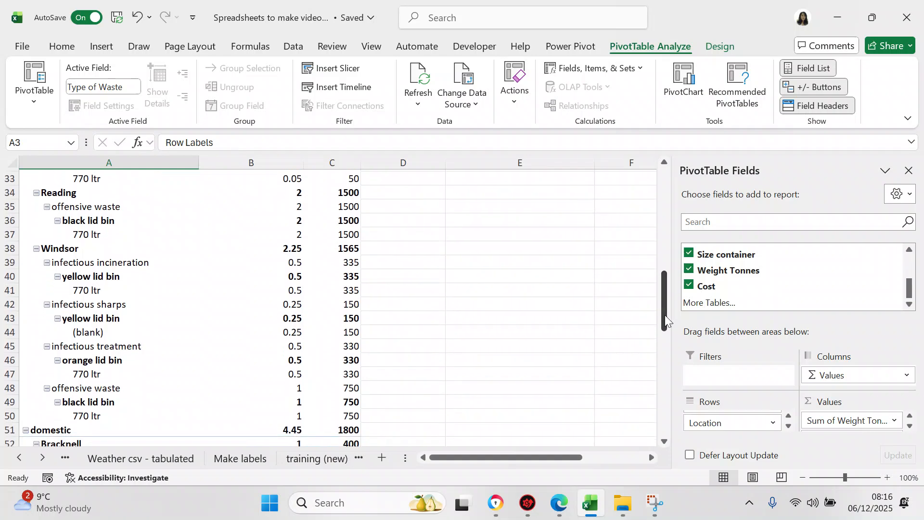
mouse_move(665, 315)
left_mouse_down()
mouse_move(670, 242)
mouse_move(648, 315)
mouse_move(670, 237)
mouse_move(655, 302)
left_mouse_up()
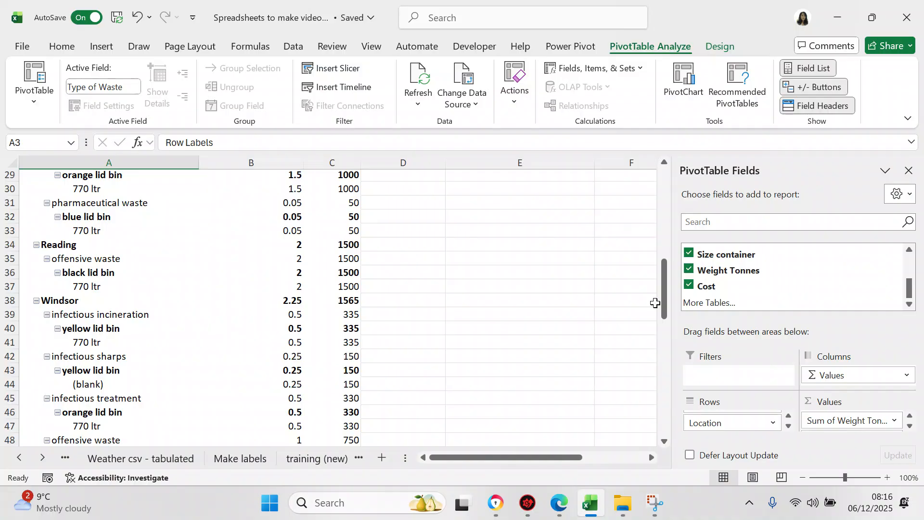
left_click_drag(661, 306, 662, 331)
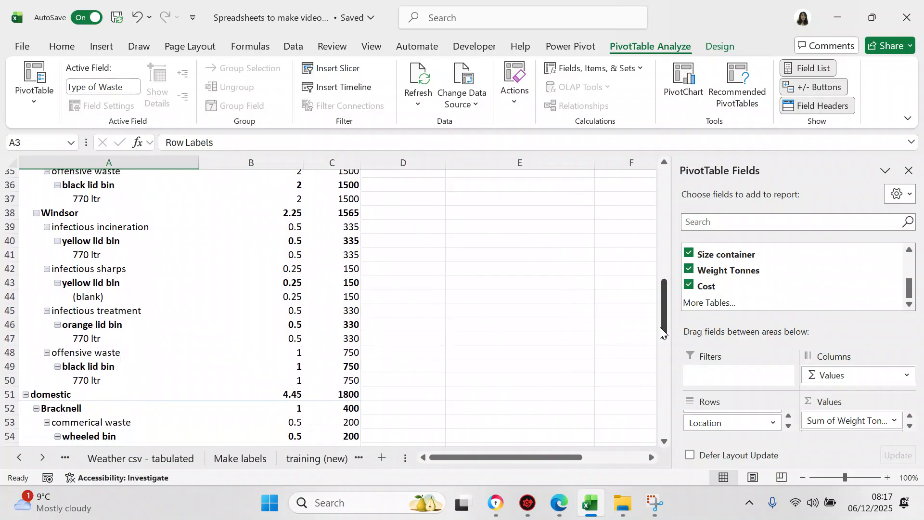
left_click_drag(662, 332, 656, 357)
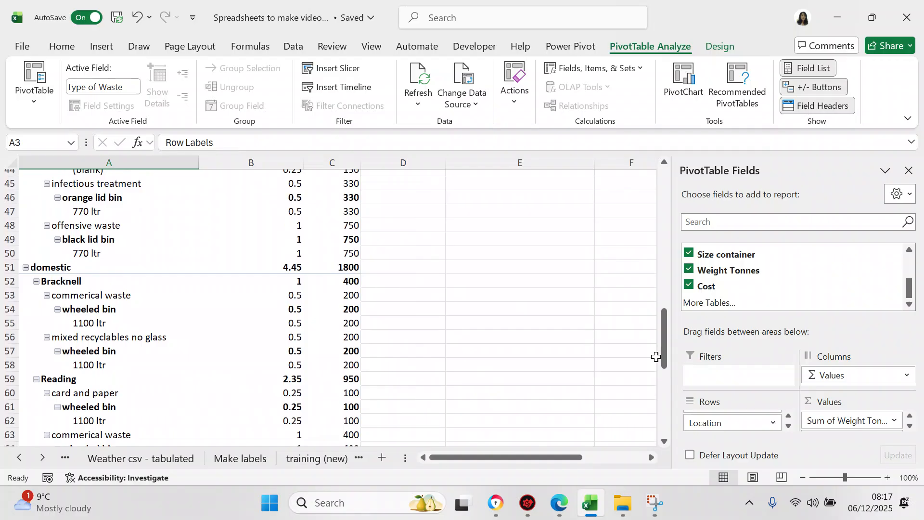
left_click_drag(662, 359, 663, 380)
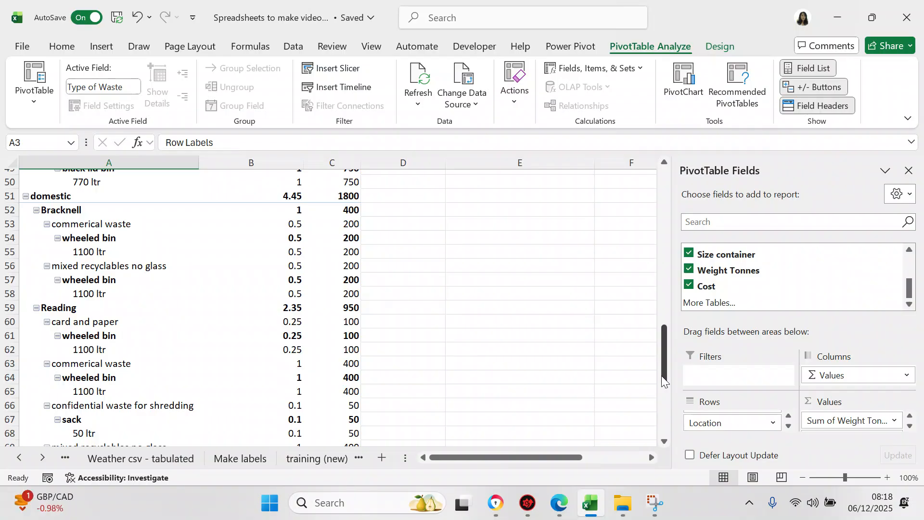
left_click_drag(663, 380, 663, 406)
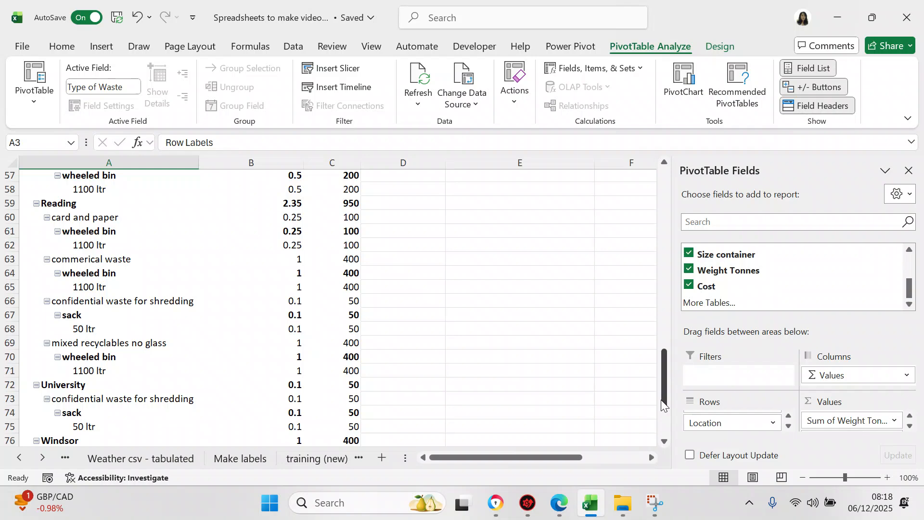
left_click_drag(663, 403, 661, 438)
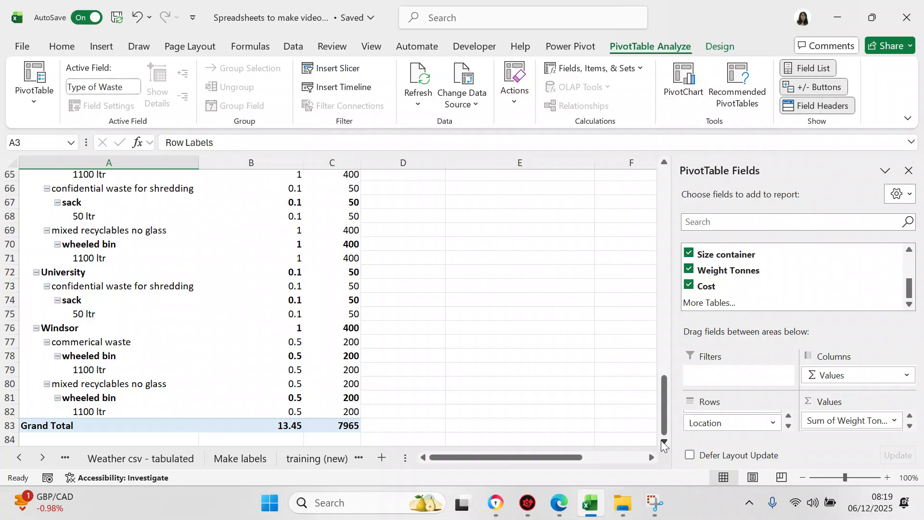
left_click_drag(663, 433, 664, 227)
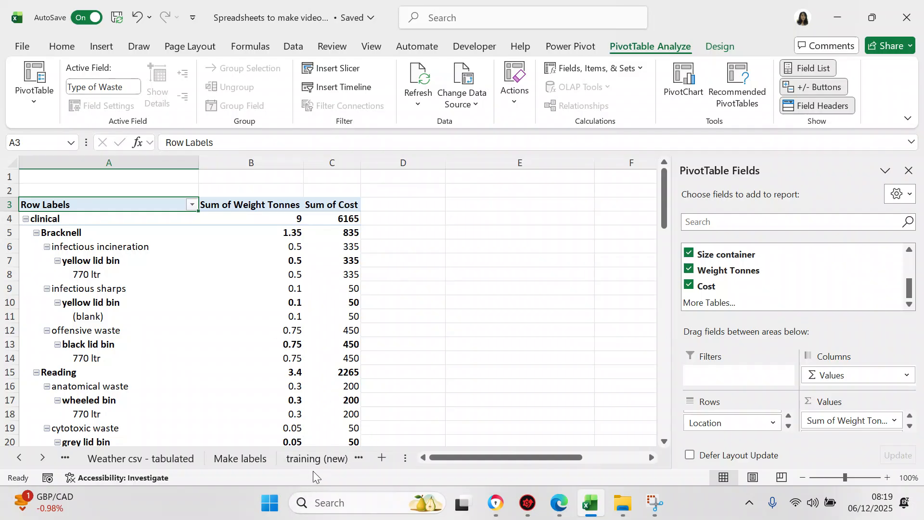
Compare the PivotTable on Sheet4 with the source records on the waste sheet and return to Sheet4
left_click(43, 457)
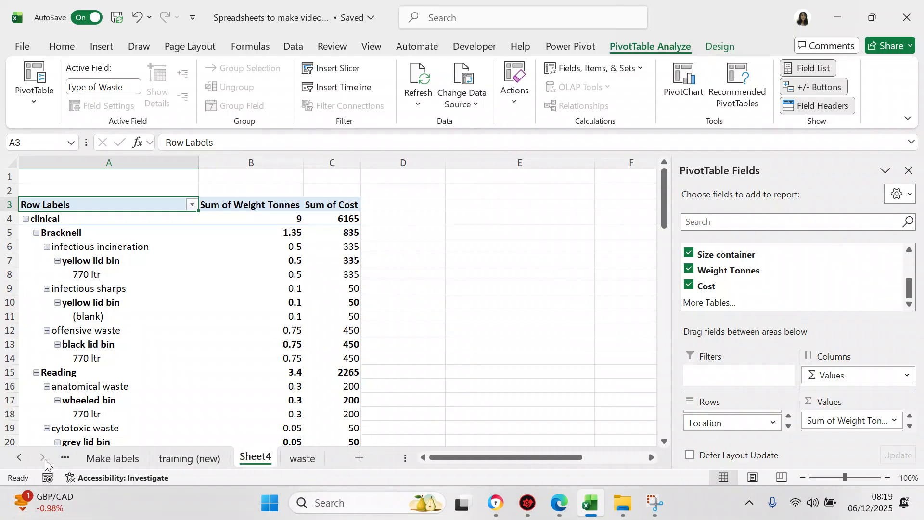
left_click(313, 458)
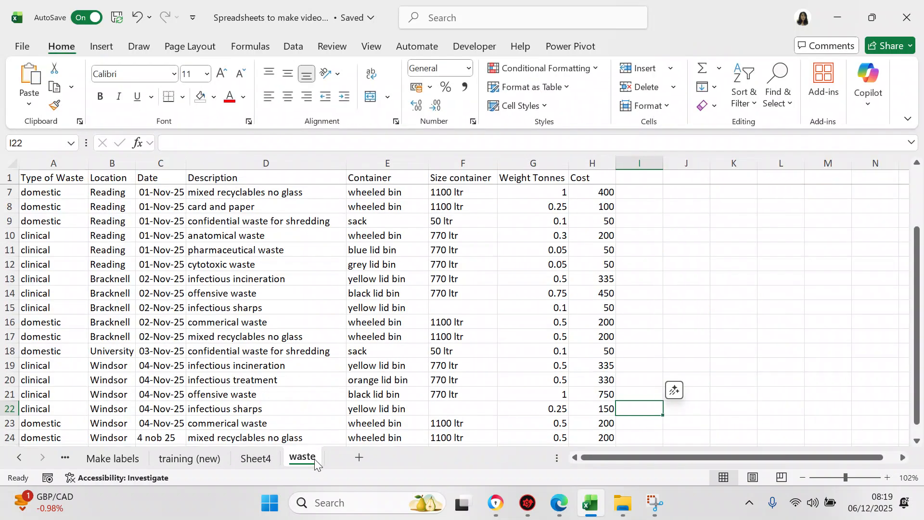
left_click(262, 458)
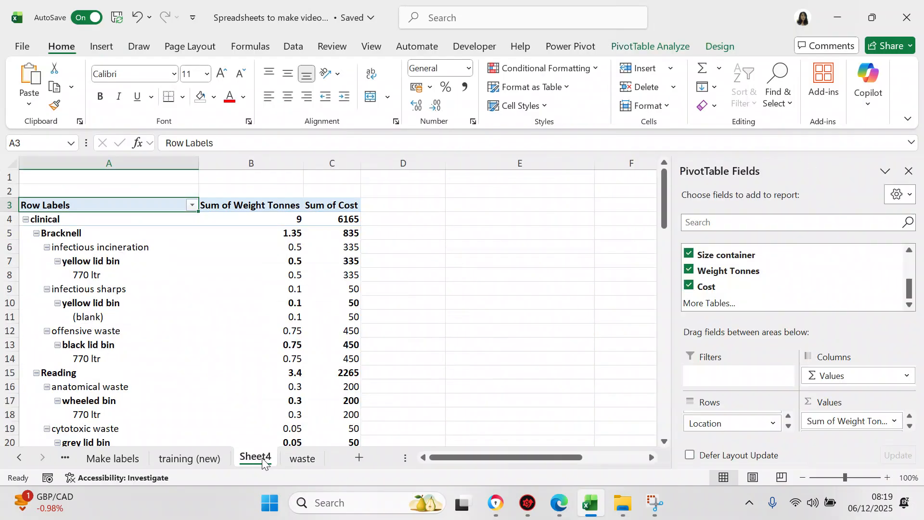
left_click(287, 457)
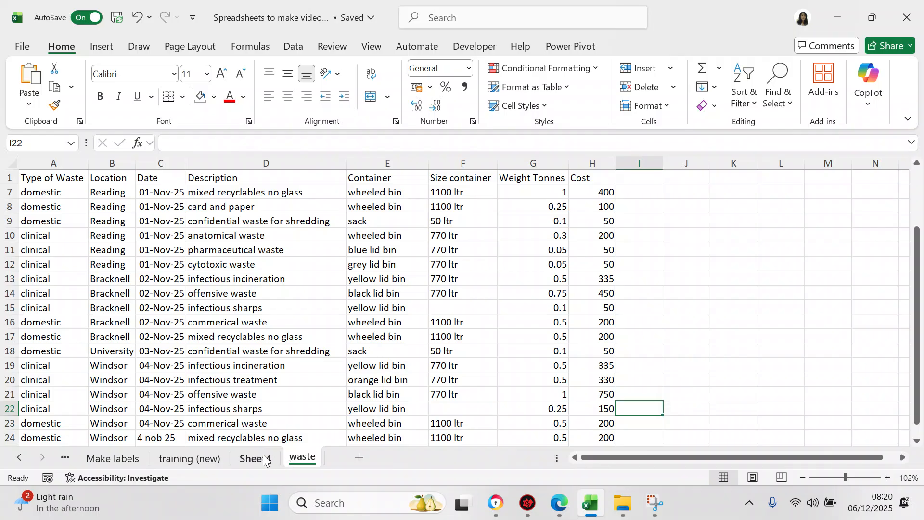
left_click(264, 458)
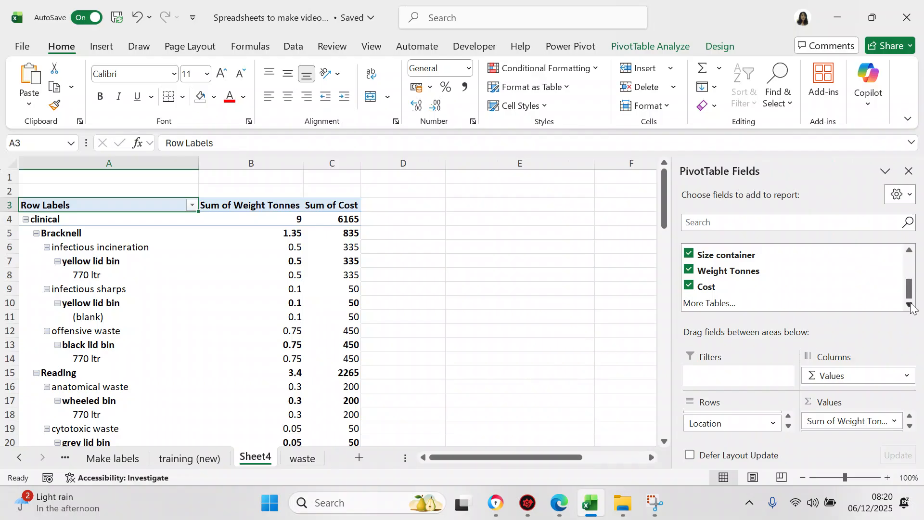
Move the Description field from the PivotTable rows to the columns and undo the move
left_click_drag(909, 292, 908, 266)
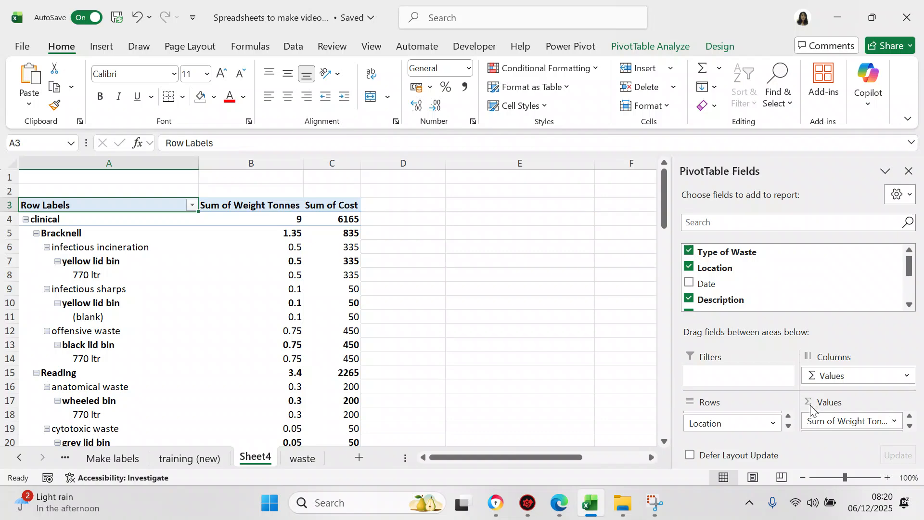
left_click(789, 425)
left_click(789, 424)
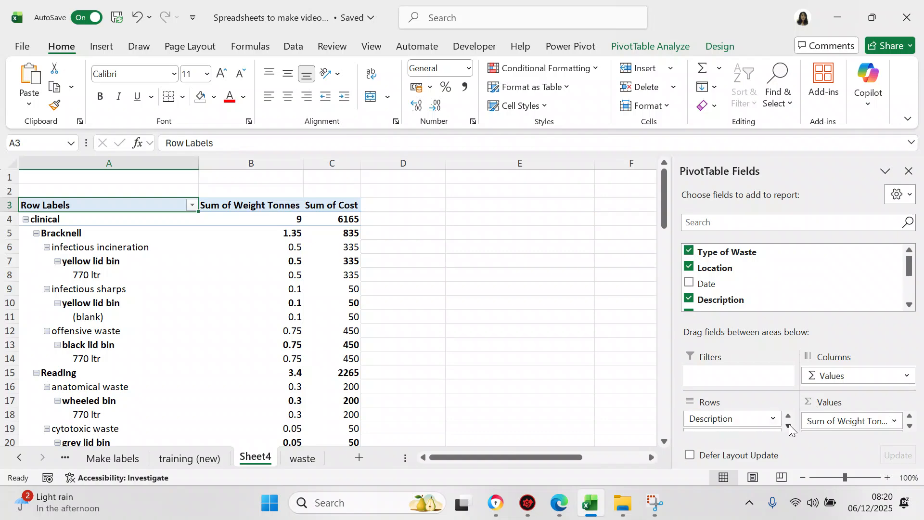
left_click(761, 419)
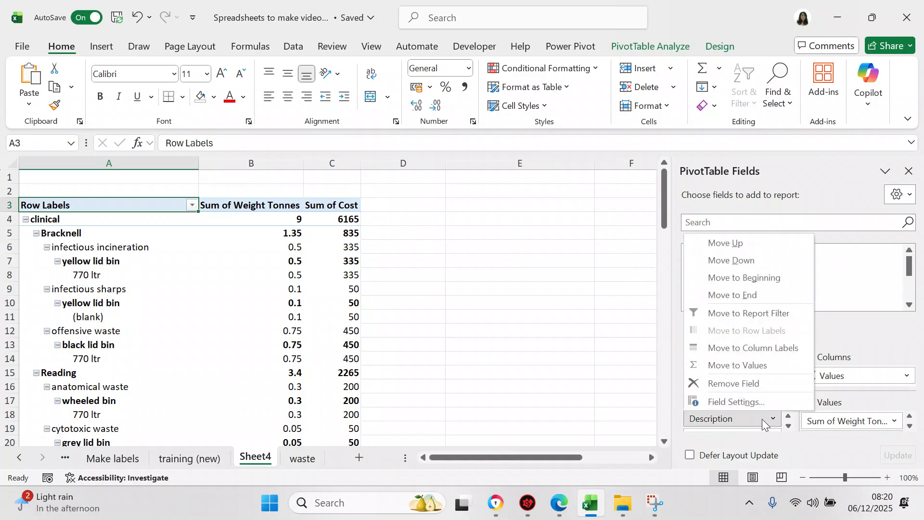
left_click_drag(761, 419, 850, 375)
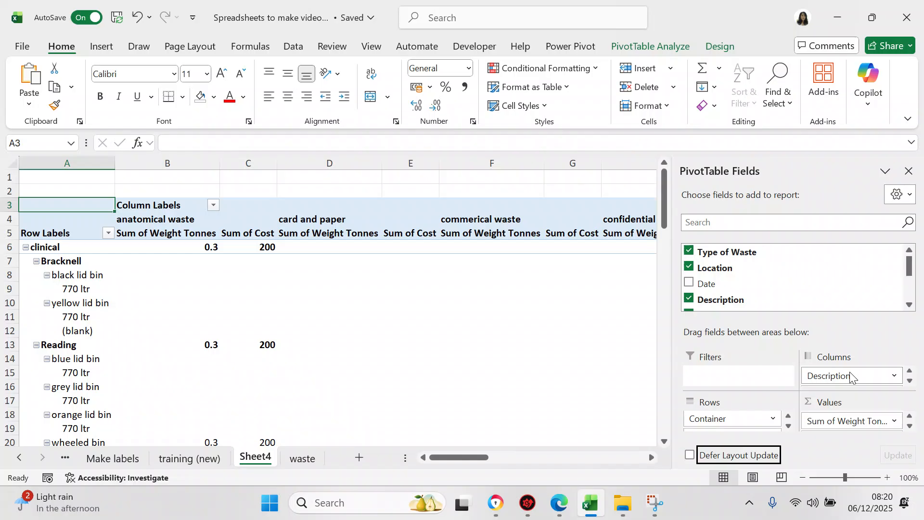
left_click(138, 18)
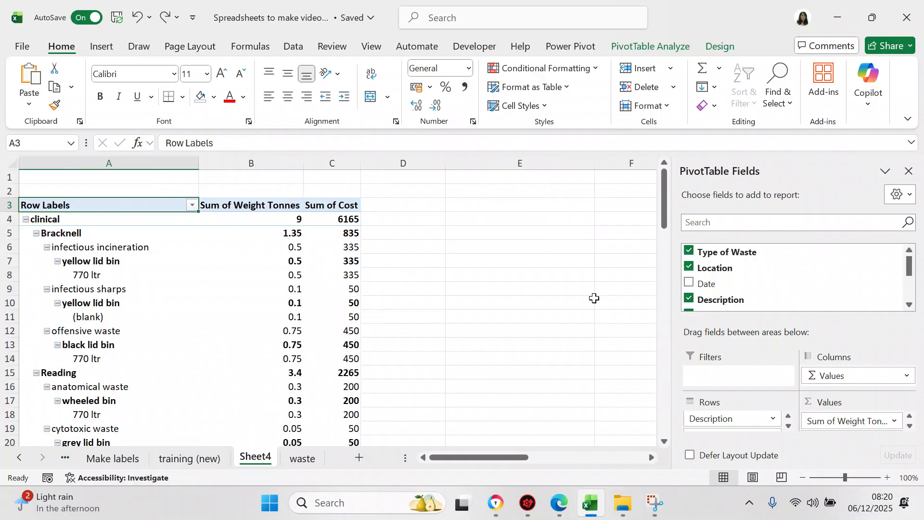
left_click(910, 305)
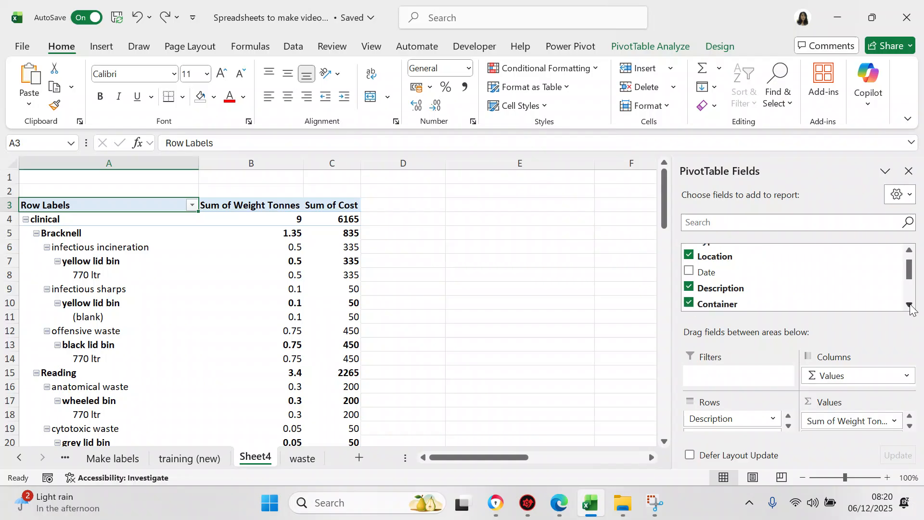
left_click(910, 304)
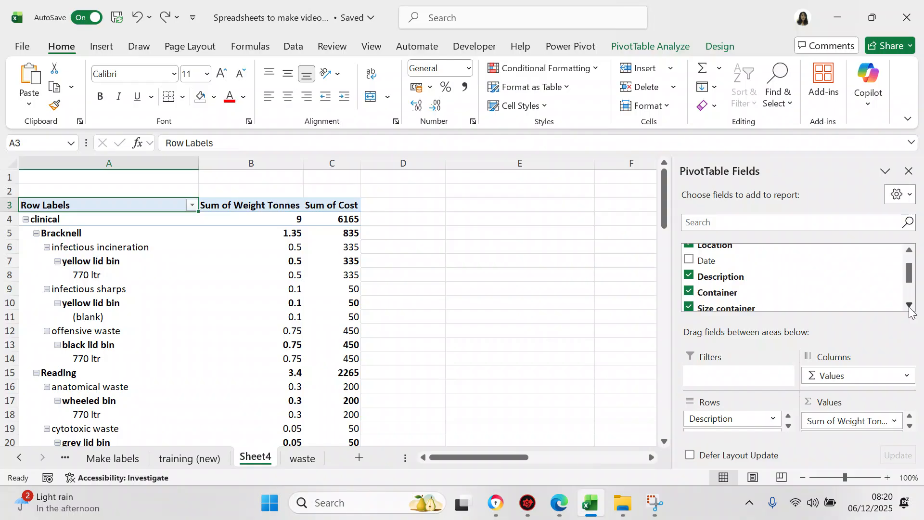
left_click(909, 251)
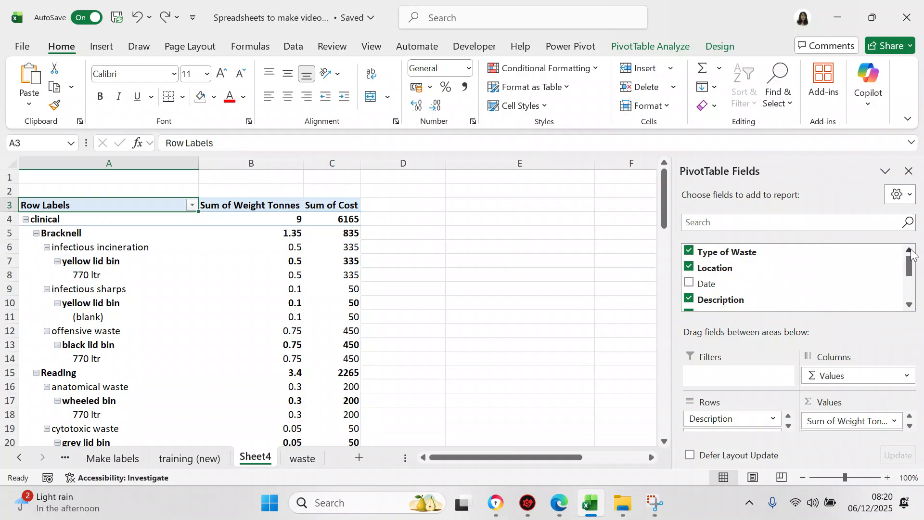
left_click(908, 305)
left_click(908, 305)
left_click(908, 305)
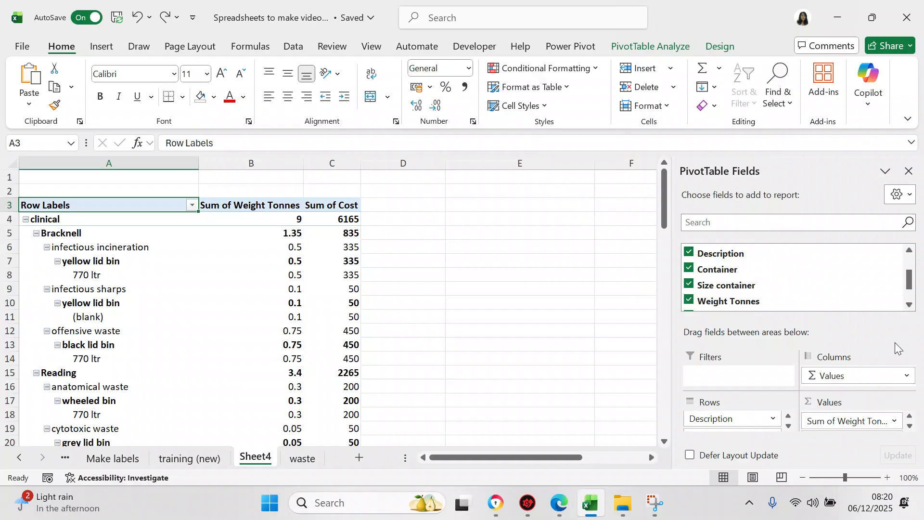
Remove the Values field from the PivotTable columns and undo the removal
left_click(907, 377)
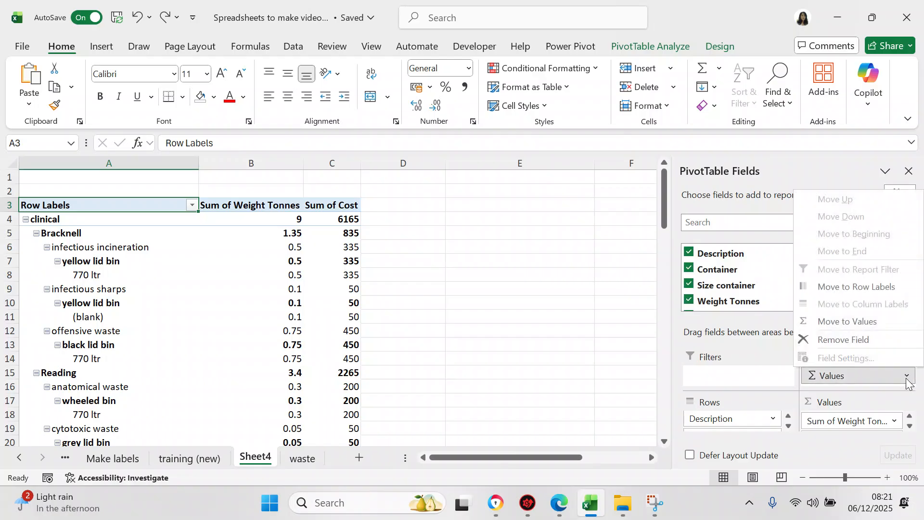
left_click(837, 338)
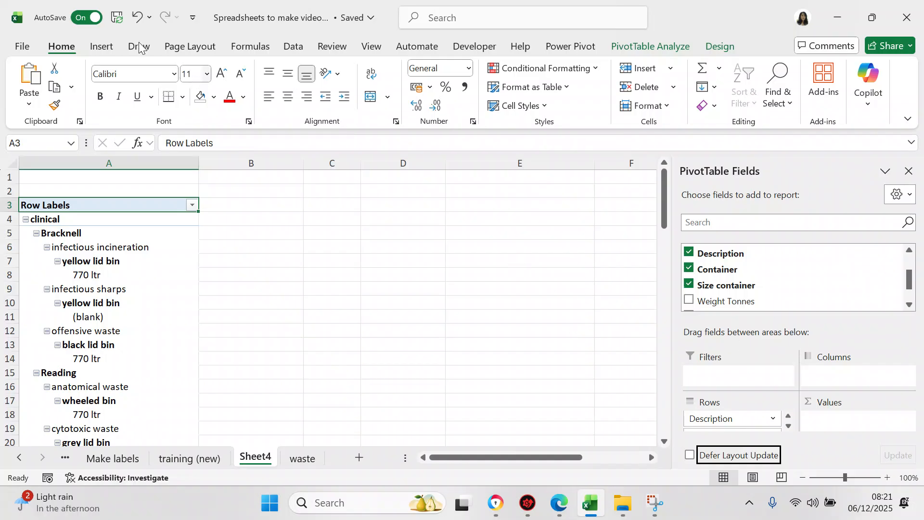
left_click(131, 22)
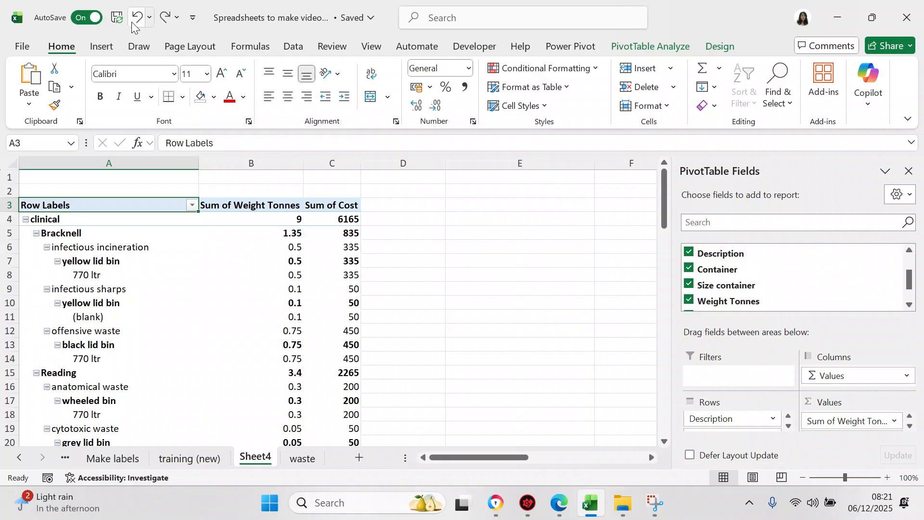
Review the PivotTable's selected fields and its row and value fields, compare them with the waste sheet's source columns, and return to Sheet4
left_click(908, 305)
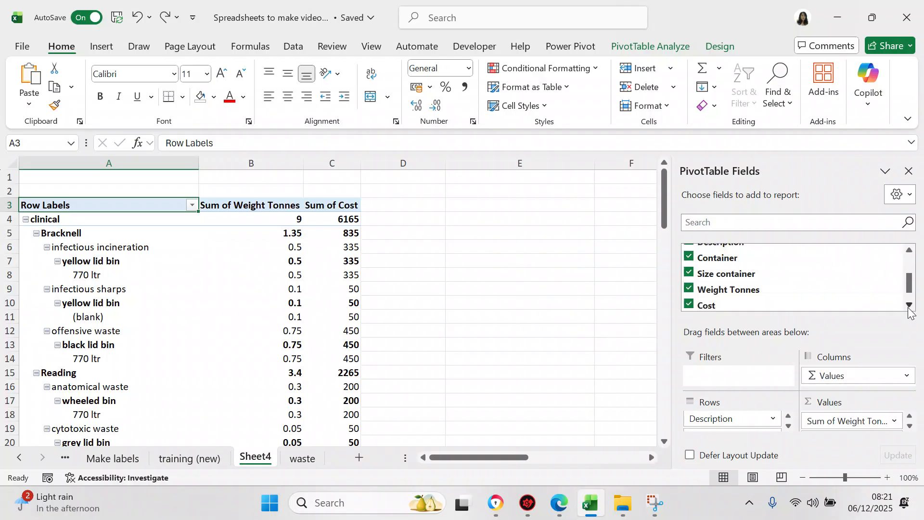
left_click(909, 305)
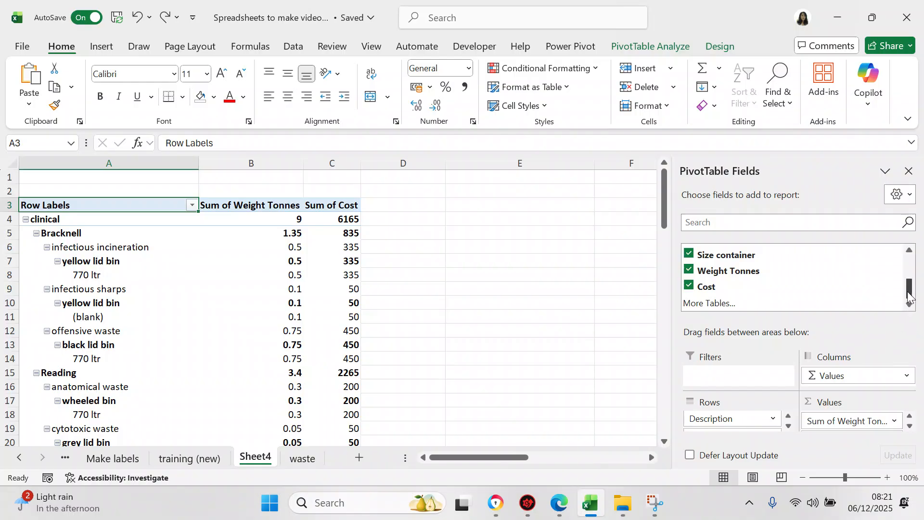
left_click(908, 252)
left_click(908, 251)
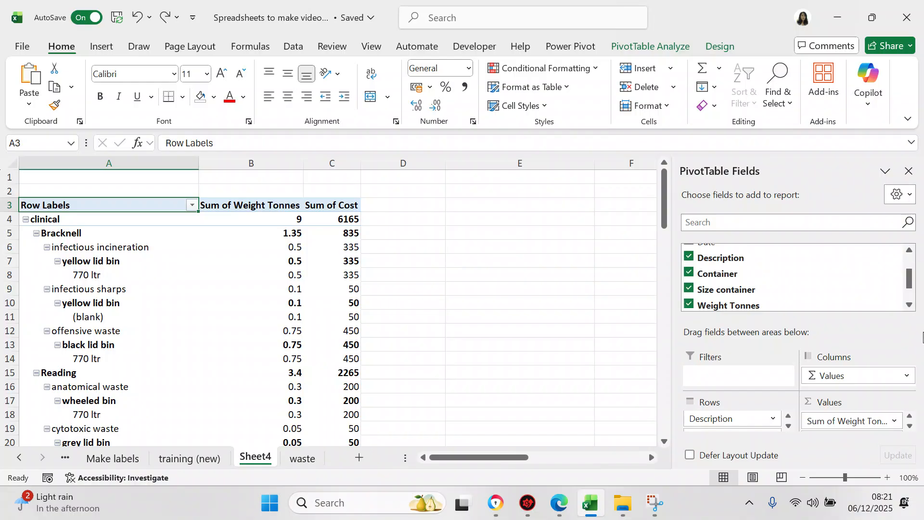
left_click(909, 426)
left_click(909, 428)
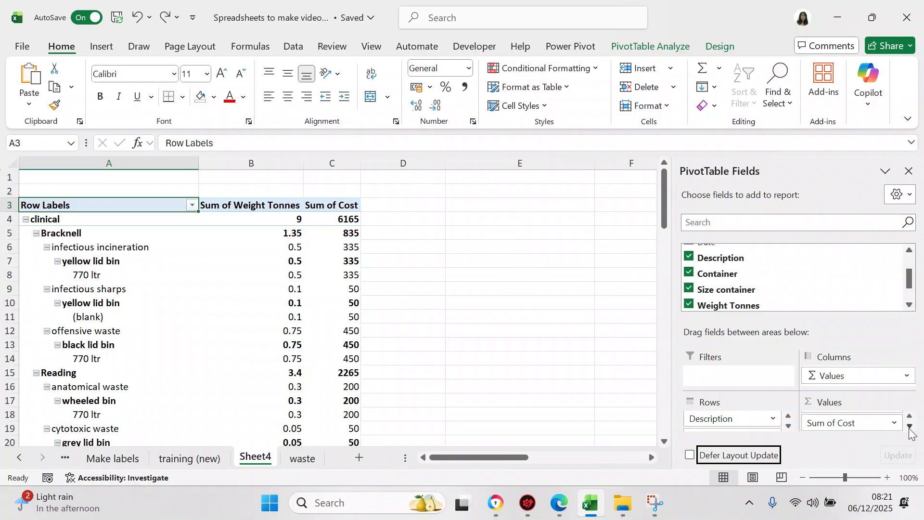
left_click(788, 427)
left_click(788, 427)
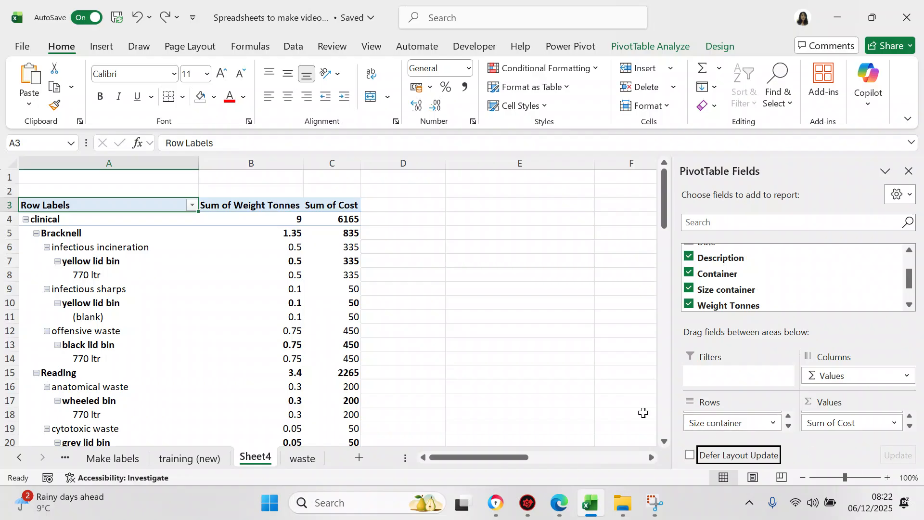
left_click(303, 462)
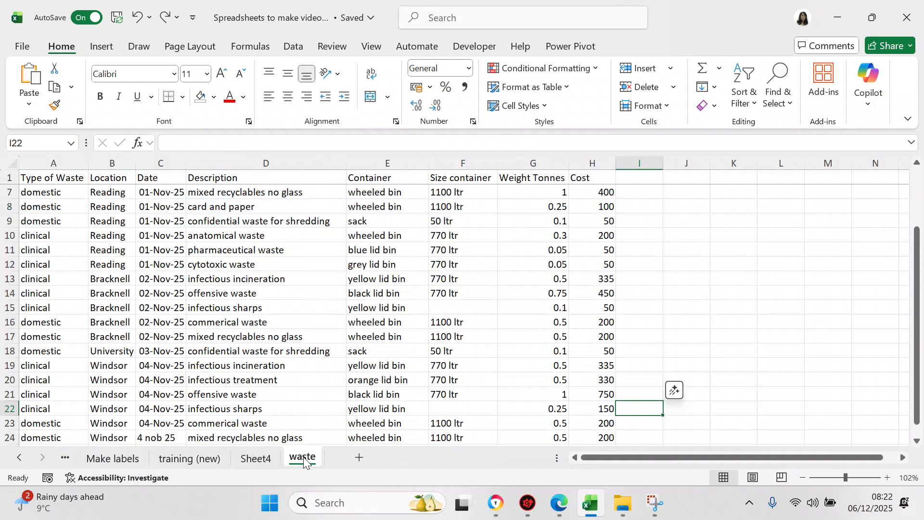
left_click(267, 458)
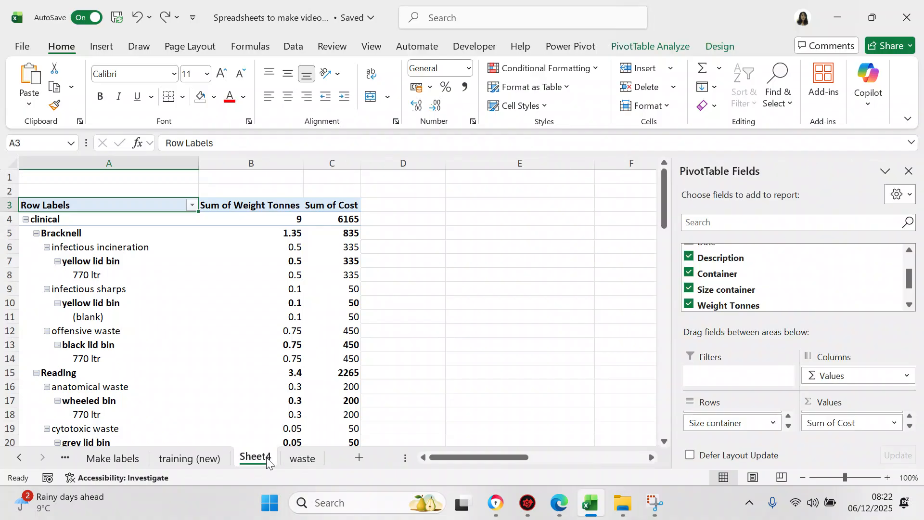